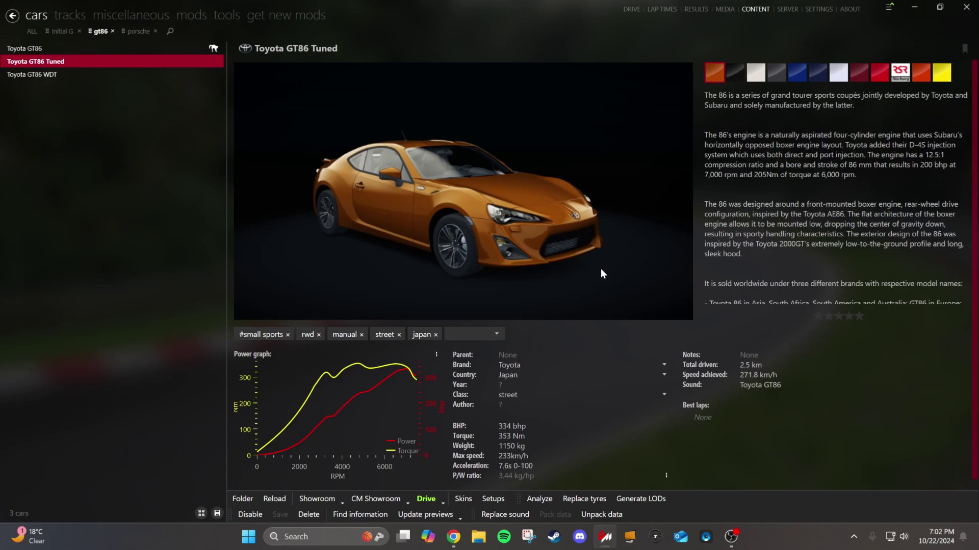
- Unpack the GT86 Tuned data files, open aero.ini in Notepad and move its window left
{"action": "left_click", "coordinate": [593, 515]}
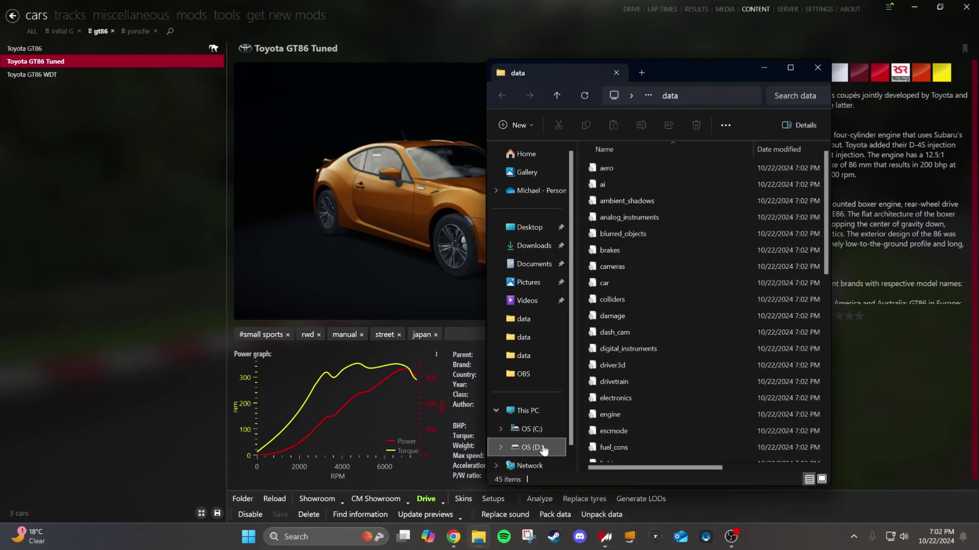
{"action": "double_click", "coordinate": [619, 167]}
{"action": "left_click_drag", "start_coordinate": [647, 179], "coordinate": [384, 1]}
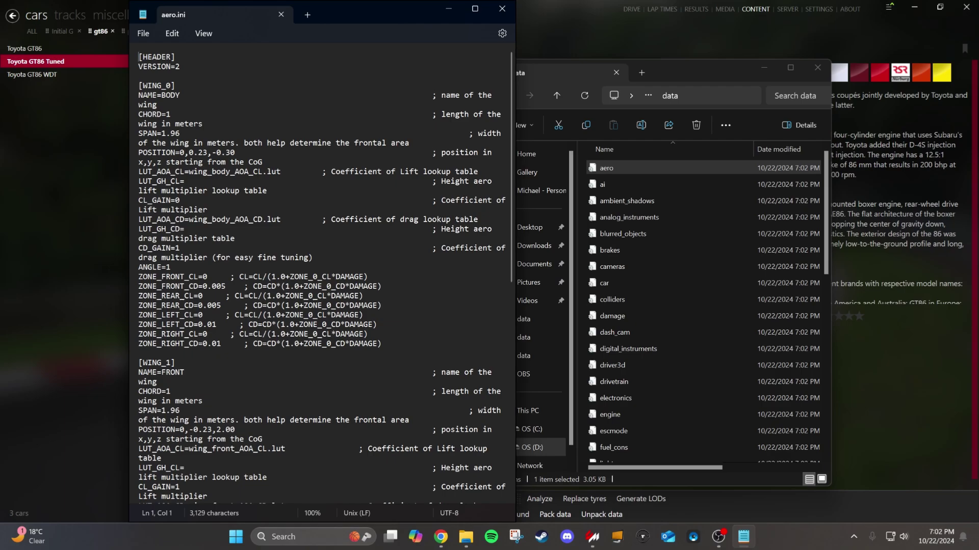
{"action": "left_click_drag", "start_coordinate": [139, 85], "coordinate": [397, 347]}
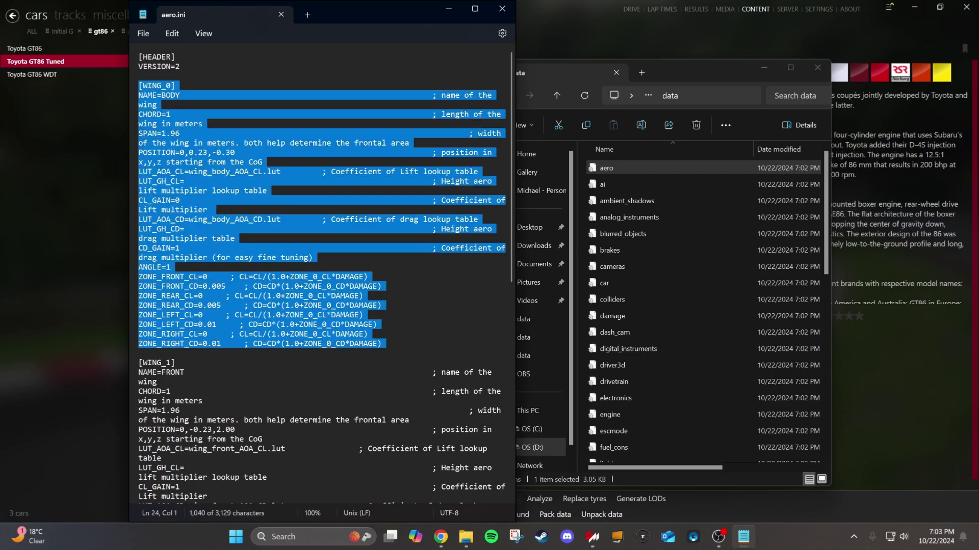
{"action": "left_click_drag", "start_coordinate": [138, 85], "coordinate": [389, 355]}
{"action": "scroll", "coordinate": [328, 338], "scroll_direction": "down", "scroll_amount": 4}
{"action": "scroll", "coordinate": [326, 339], "scroll_direction": "down", "scroll_amount": 3}
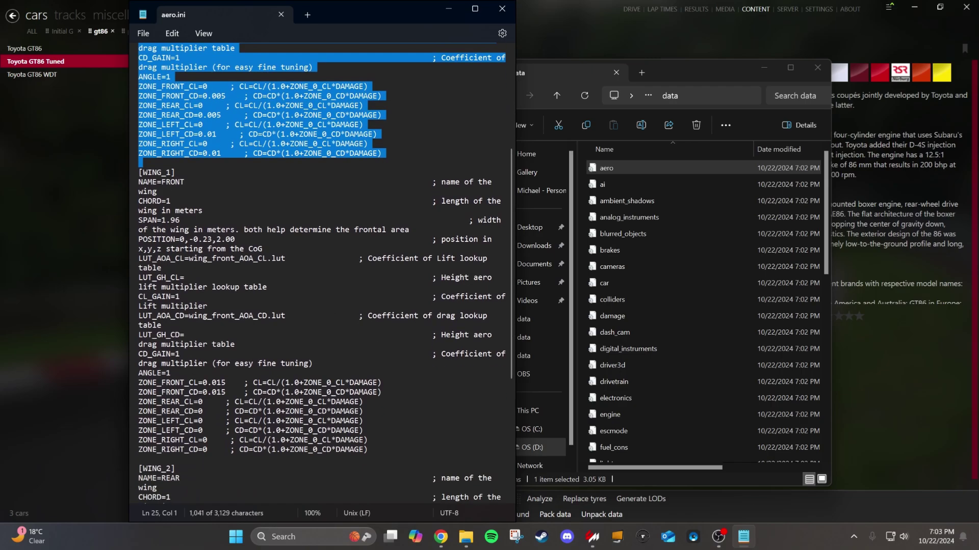
{"action": "left_click_drag", "start_coordinate": [138, 172], "coordinate": [402, 456]}
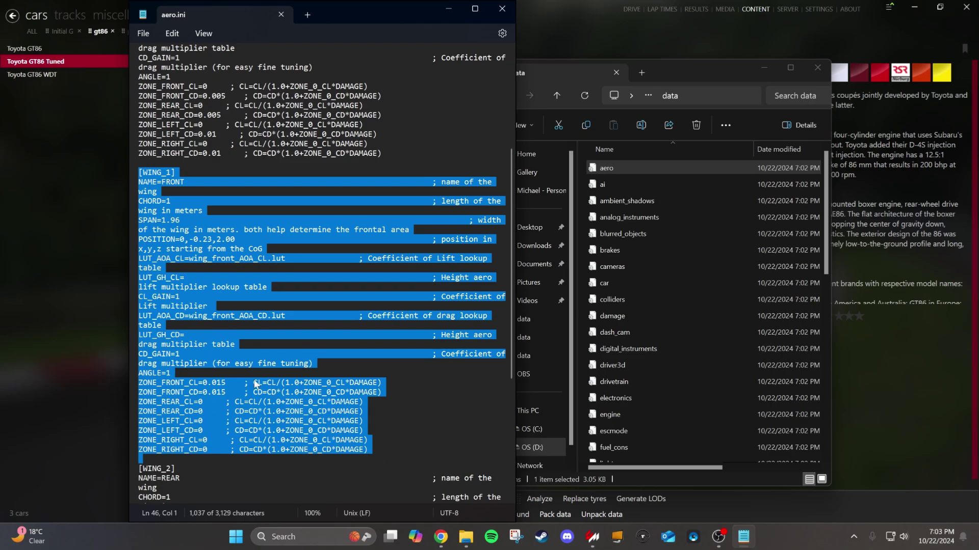
{"action": "scroll", "coordinate": [261, 388], "scroll_direction": "down", "scroll_amount": 7}
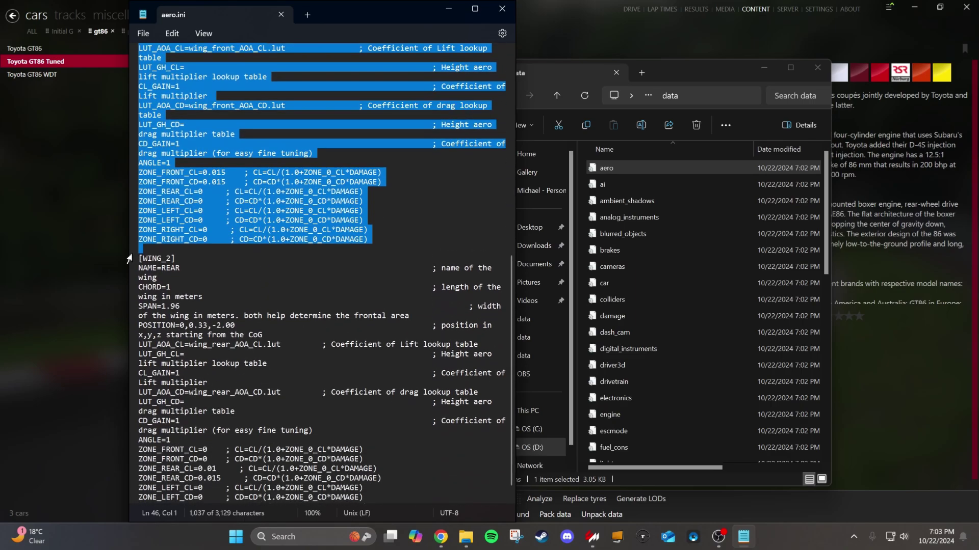
{"action": "left_click_drag", "start_coordinate": [139, 259], "coordinate": [301, 500]}
{"action": "key", "text": "ctrl+c"}
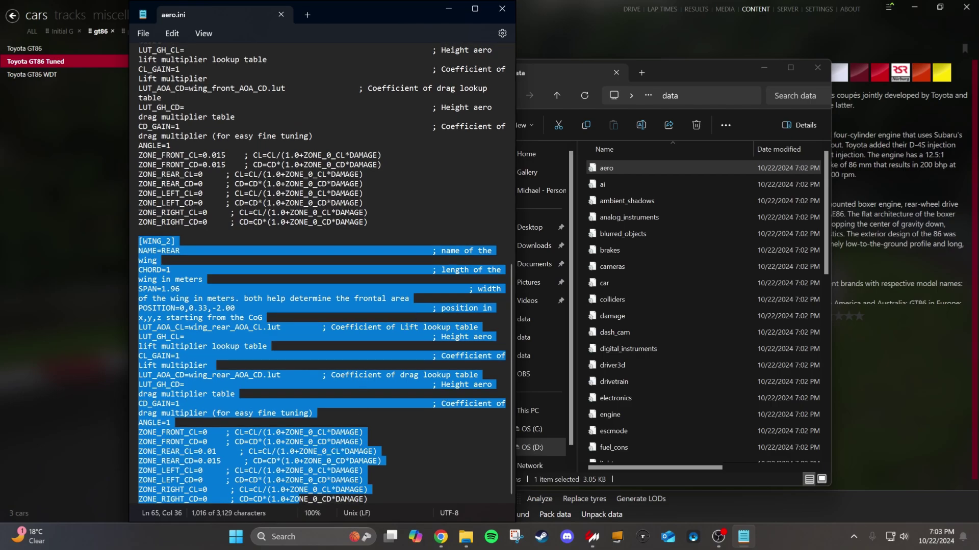
{"action": "key", "text": "End"}
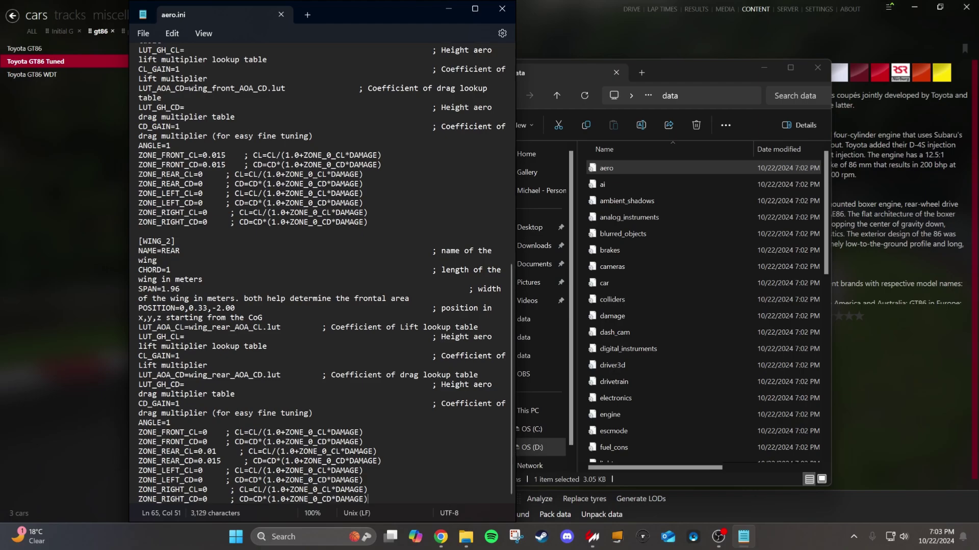
- Duplicate the [WING_2] rear wing section below the last section of aero.ini
{"action": "left_click_drag", "start_coordinate": [368, 499], "coordinate": [134, 239]}
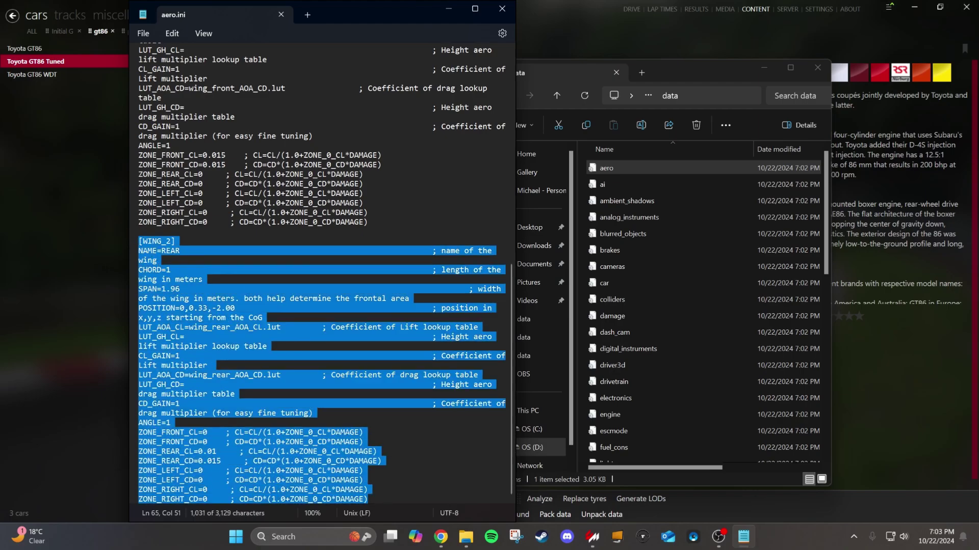
{"action": "left_click", "coordinate": [388, 505]}
{"action": "key", "text": "Return"}
{"action": "key", "text": "Return"}
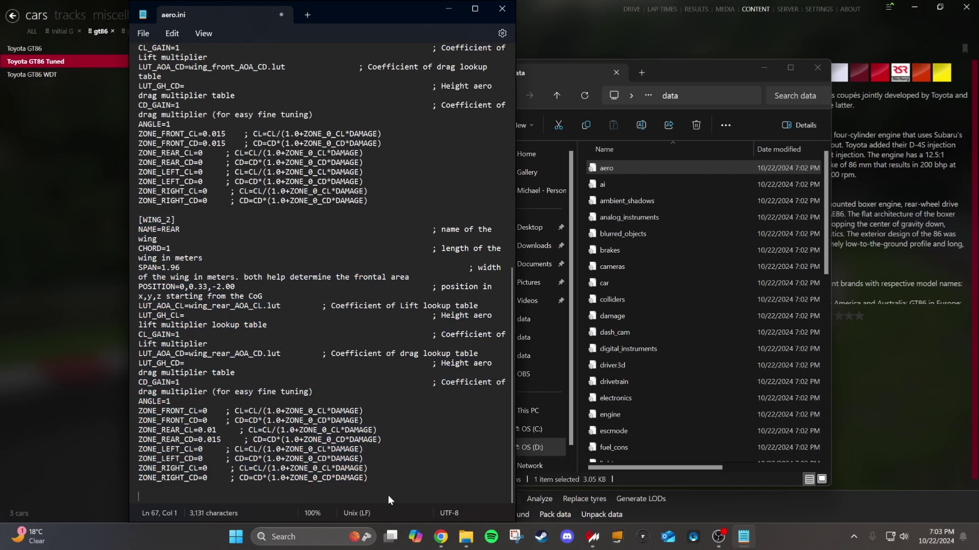
{"action": "key", "text": "ctrl+v"}
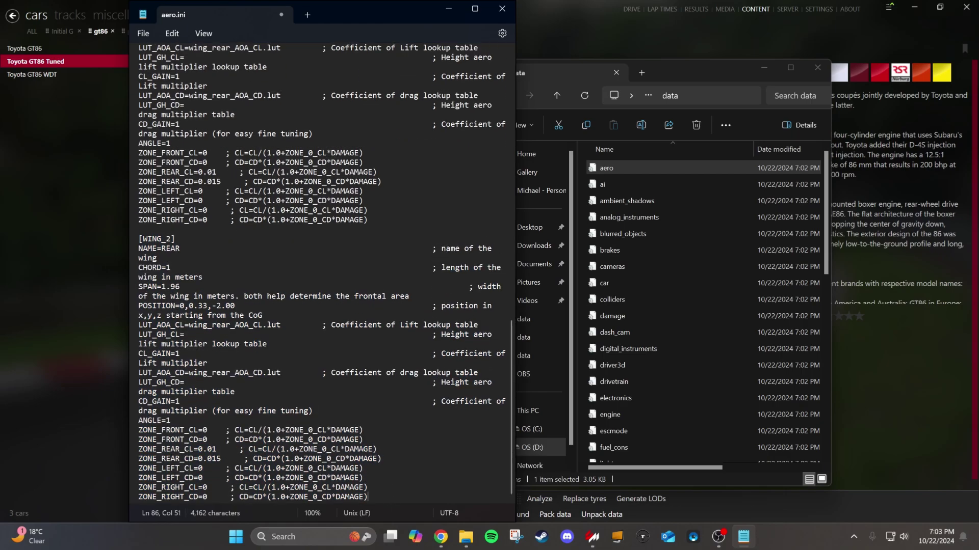
- Rename the pasted section's header to [WING_3] and its NAME from REAR to APR
{"action": "left_click", "coordinate": [171, 239]}
{"action": "key", "text": "BackSpace"}
{"action": "type", "text": "3"}
{"action": "double_click", "coordinate": [175, 248]}
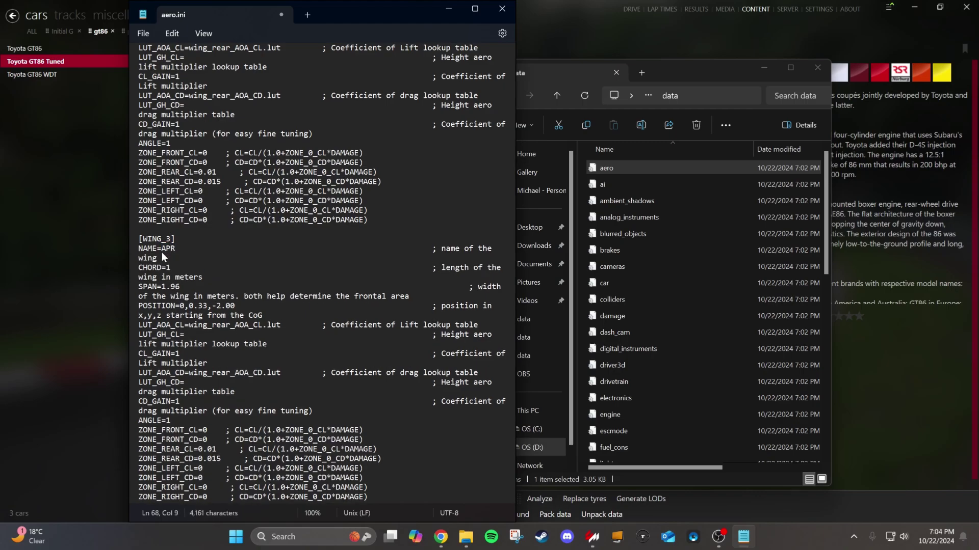
{"action": "type", "text": "APR"}
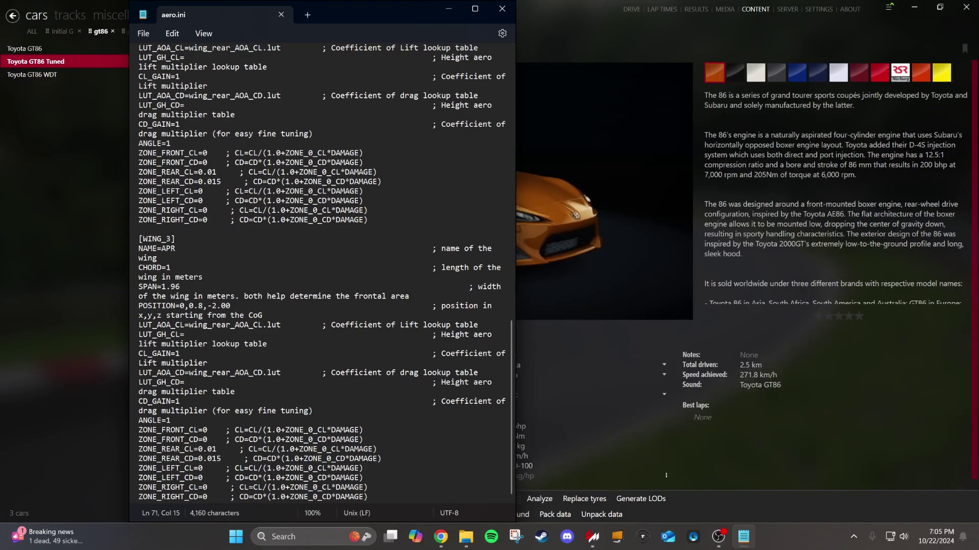
- In Assetto Corsa, open the Wings app readout and place it at the upper right
{"action": "double_click", "coordinate": [196, 306]}
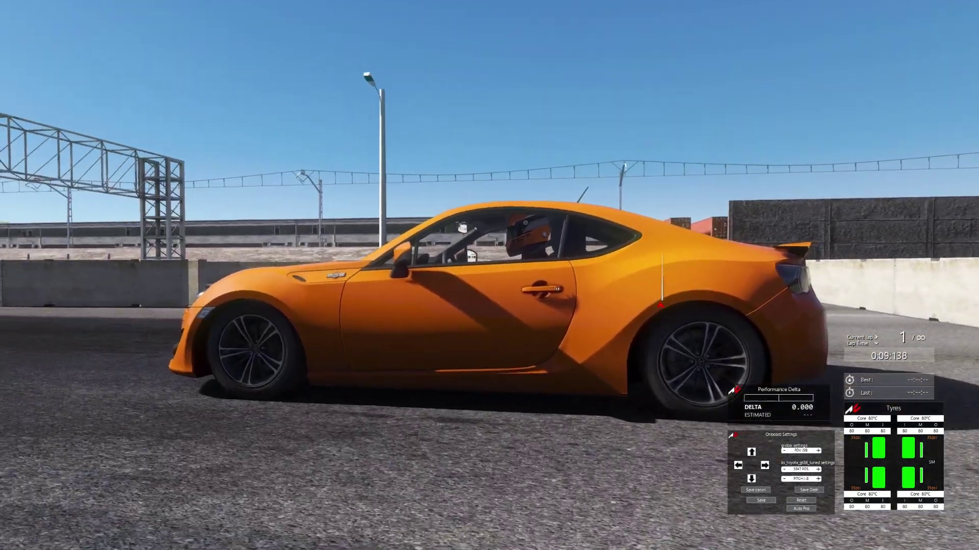
{"action": "mouse_move", "coordinate": [971, 407]}
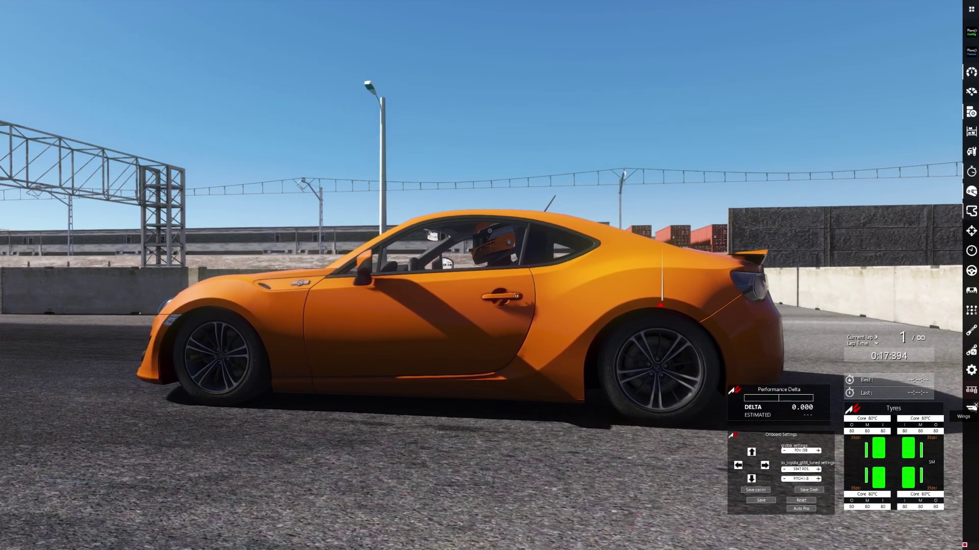
{"action": "left_click", "coordinate": [969, 414]}
{"action": "left_click_drag", "start_coordinate": [612, 92], "coordinate": [868, 106]}
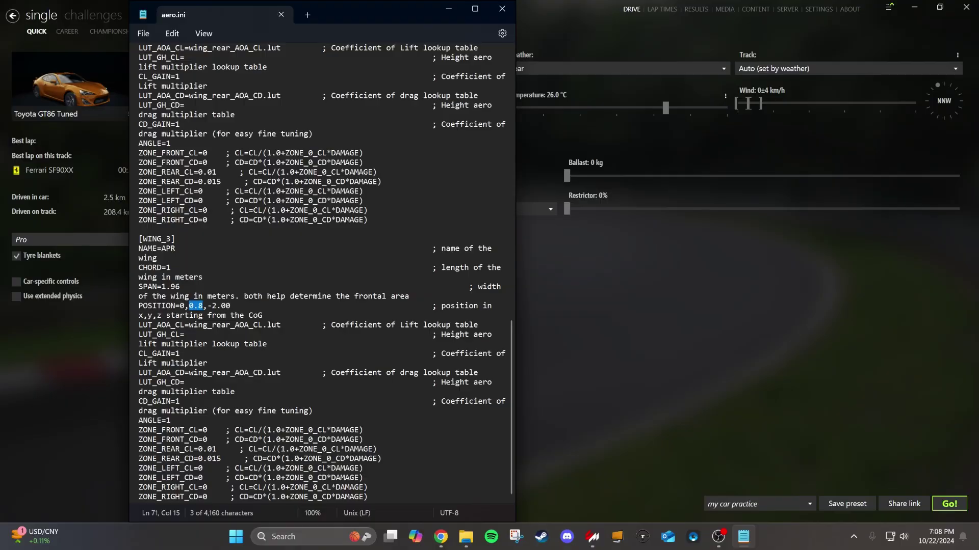
- Edit the [WING_3] dimensions to CHORD=0.25805 and SPAN=2, after checking its position values
{"action": "left_click", "coordinate": [231, 306]}
{"action": "left_click_drag", "start_coordinate": [231, 306], "coordinate": [190, 306]}
{"action": "double_click", "coordinate": [182, 305]}
{"action": "scroll", "coordinate": [321, 270], "scroll_direction": "up", "scroll_amount": 1}
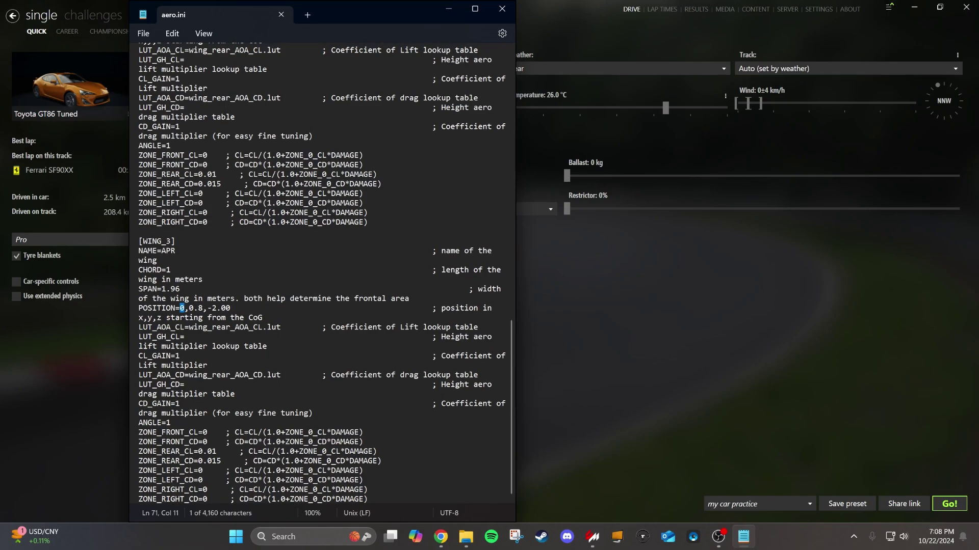
{"action": "double_click", "coordinate": [165, 289]}
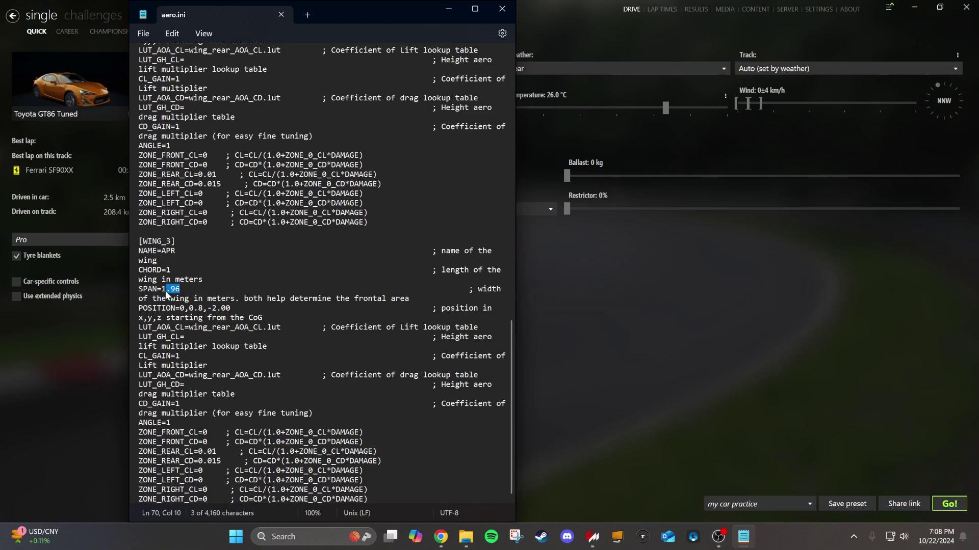
{"action": "key", "text": "Right"}
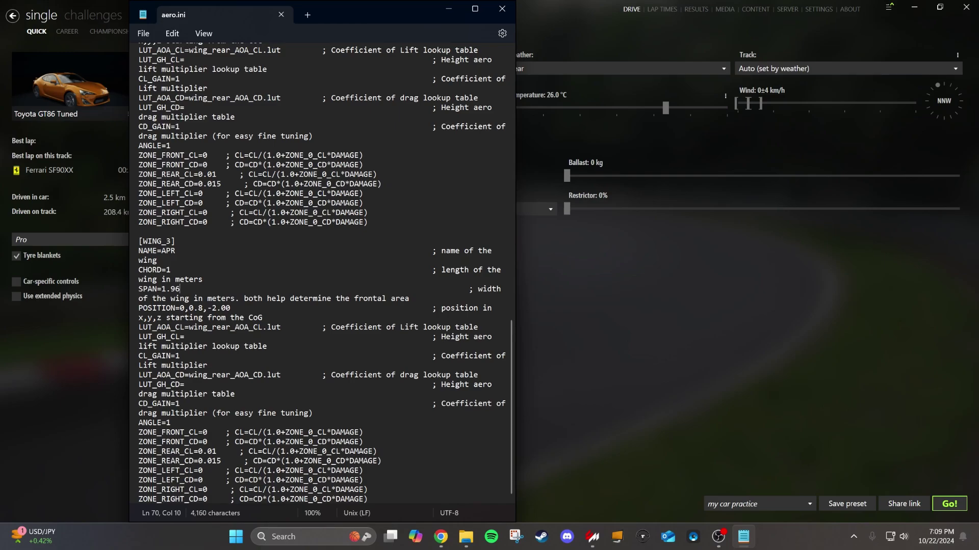
{"action": "mouse_move", "coordinate": [440, 547]}
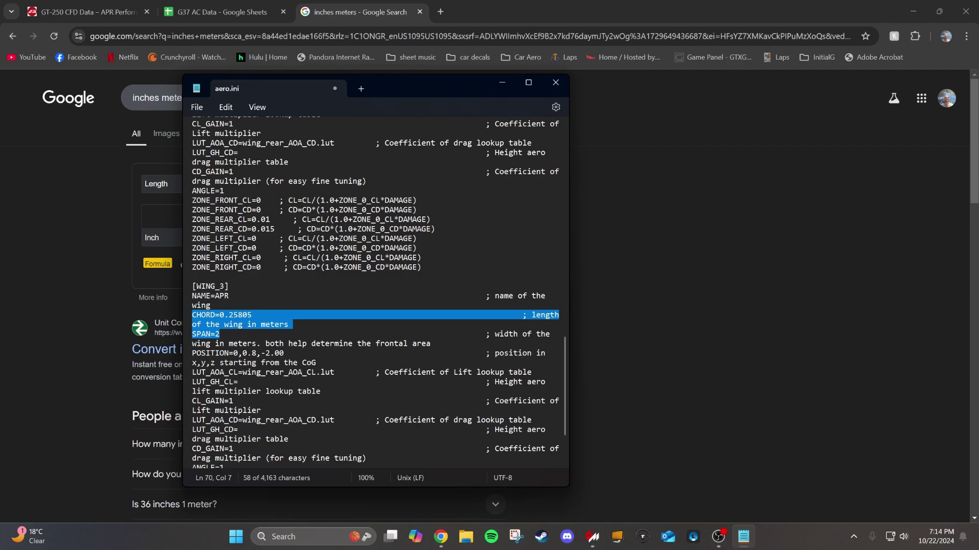
- Review the APR wing's lift and drag gain values and set its ANGLE to 5
{"action": "scroll", "coordinate": [375, 295], "scroll_direction": "down", "scroll_amount": 3}
{"action": "left_click", "coordinate": [233, 321]}
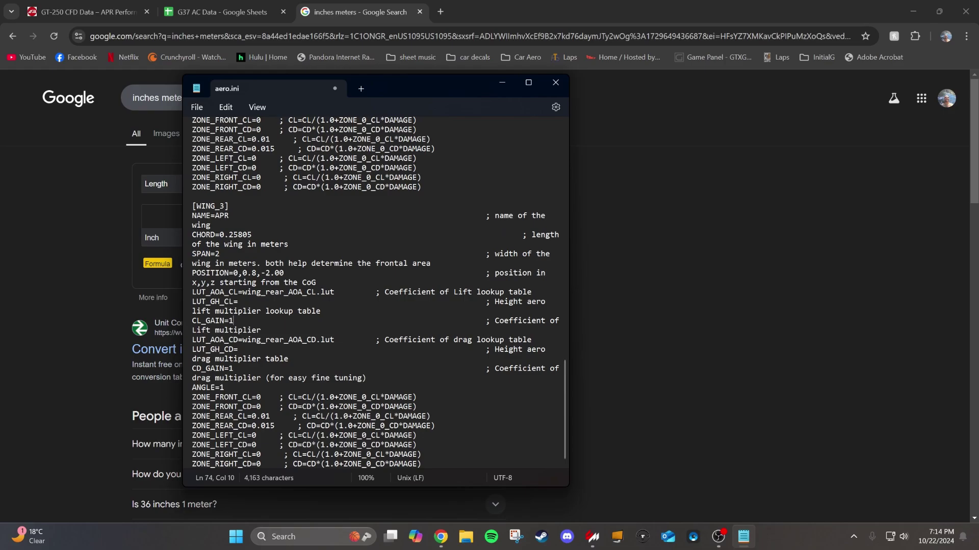
{"action": "double_click", "coordinate": [230, 321]}
{"action": "key", "text": "Down"}
{"action": "key", "text": "Down"}
{"action": "key", "text": "Down"}
{"action": "key", "text": "Down"}
{"action": "key", "text": "Down"}
{"action": "key", "text": "shift+Left"}
{"action": "key", "text": "Down"}
{"action": "key", "text": "Down"}
{"action": "key", "text": "shift+Left"}
{"action": "type", "text": "5"}
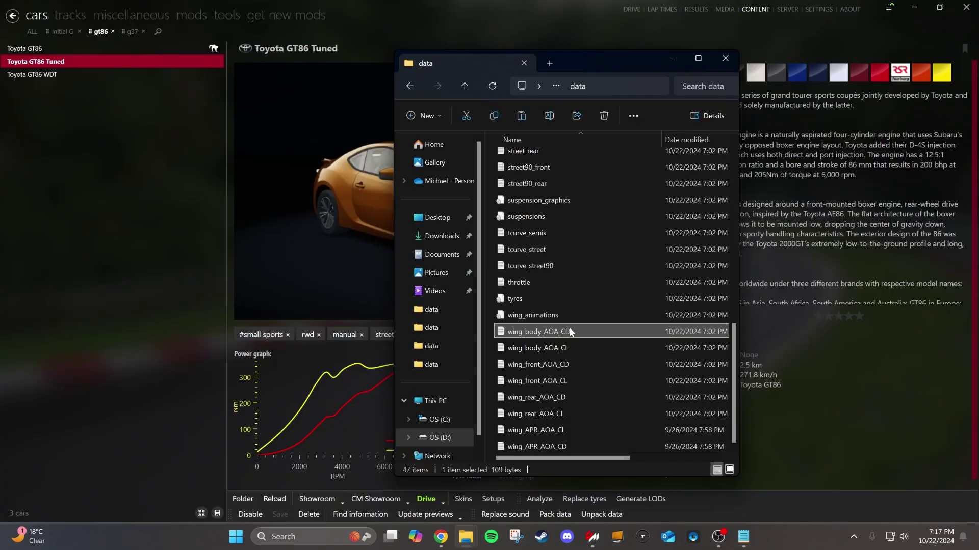
- Inspect the front-wing CL and CD lookup tables, then select wing_APR_AOA_CL and wing_APR_AOA_CD
{"action": "double_click", "coordinate": [566, 381]}
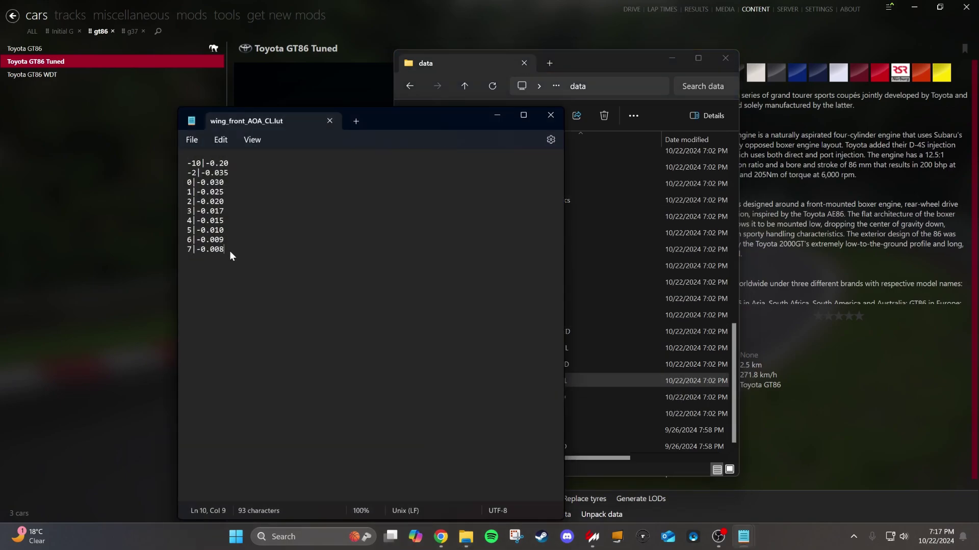
{"action": "left_click_drag", "start_coordinate": [230, 251], "coordinate": [186, 162]}
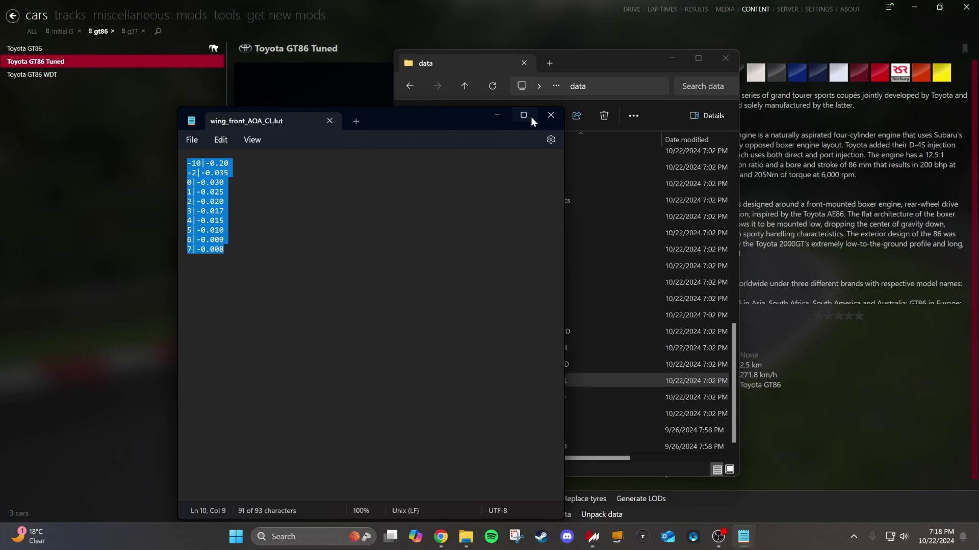
{"action": "left_click", "coordinate": [551, 116]}
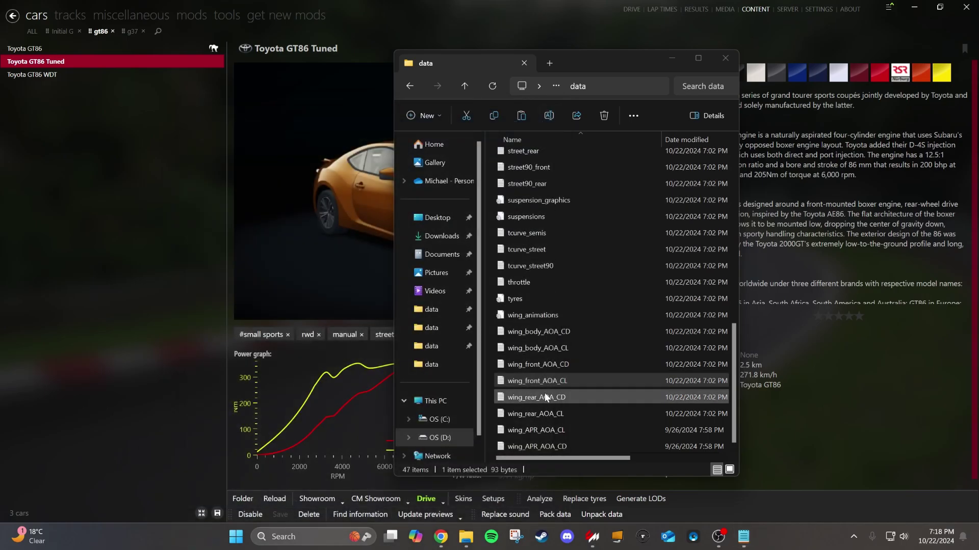
{"action": "double_click", "coordinate": [551, 365]}
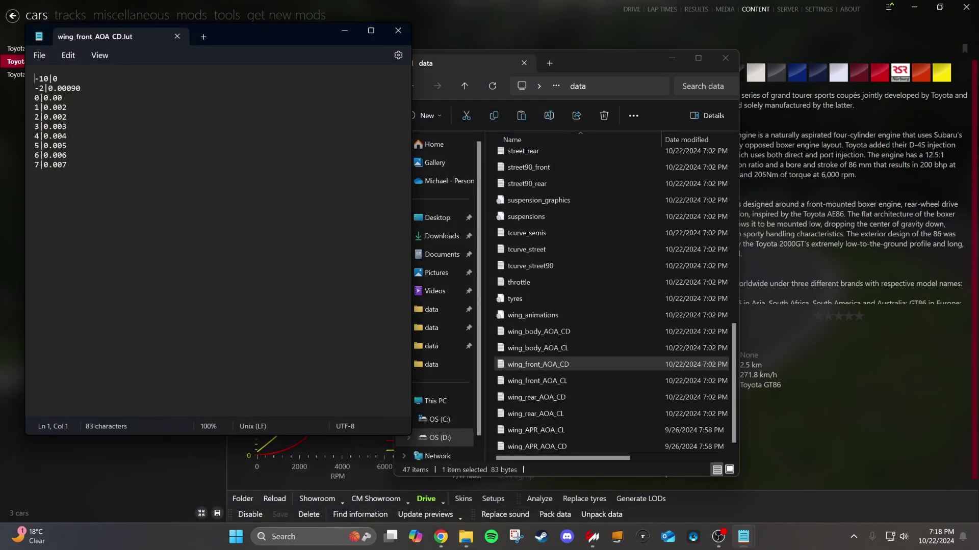
{"action": "left_click", "coordinate": [398, 30]}
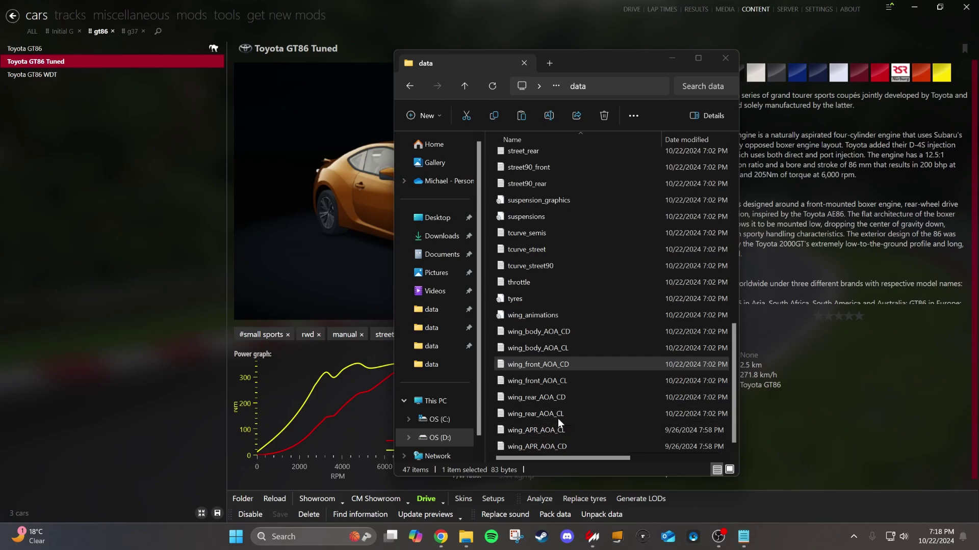
{"action": "left_click", "coordinate": [559, 435]}
{"action": "left_click", "coordinate": [577, 447], "text": "shift"}
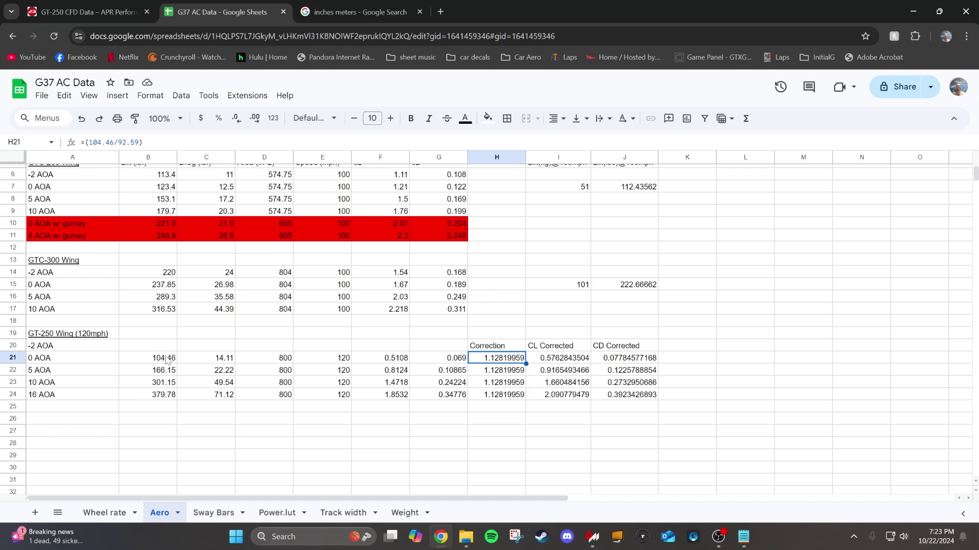
- Review the GT-250 CFD data page, then return to the G37 AC Data sheet
{"action": "left_click", "coordinate": [81, 11]}
{"action": "scroll", "coordinate": [397, 349], "scroll_direction": "down", "scroll_amount": 2}
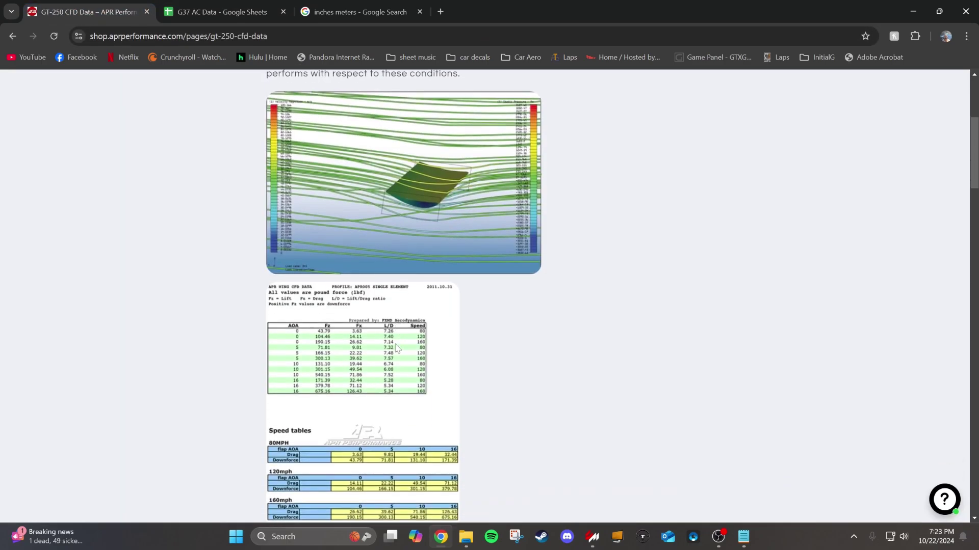
{"action": "scroll", "coordinate": [398, 350], "scroll_direction": "down", "scroll_amount": 6}
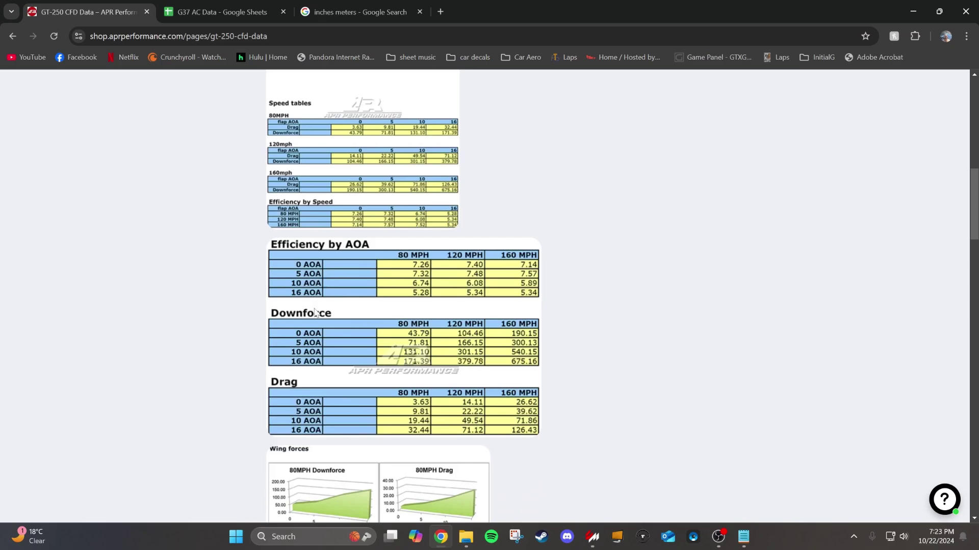
{"action": "key", "text": "ctrl+Tab"}
- Select the GT-250 cL values F21:F24, cD values G21:G24 and corrected CL values I21:I24
{"action": "left_click_drag", "start_coordinate": [158, 359], "coordinate": [451, 384]}
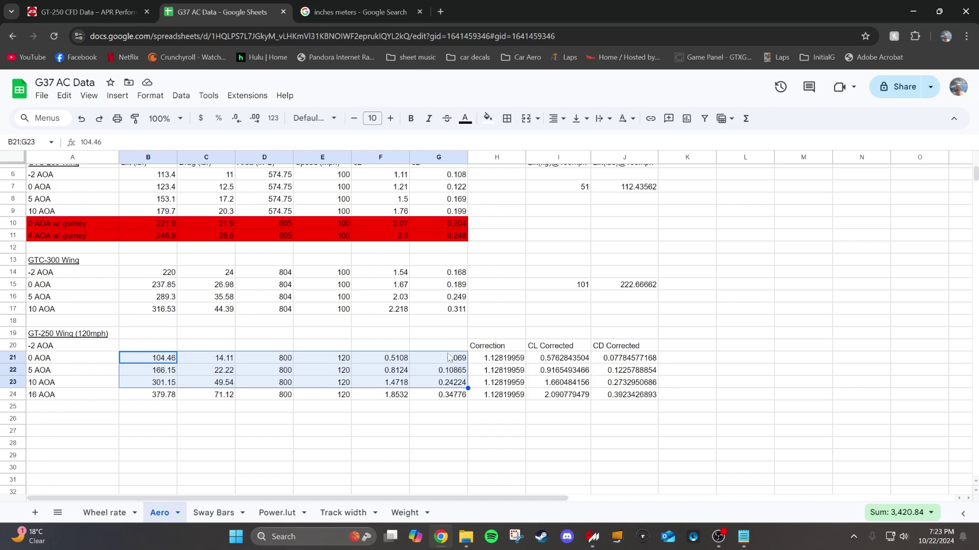
{"action": "scroll", "coordinate": [401, 367], "scroll_direction": "up", "scroll_amount": 2}
{"action": "left_click", "coordinate": [399, 415]}
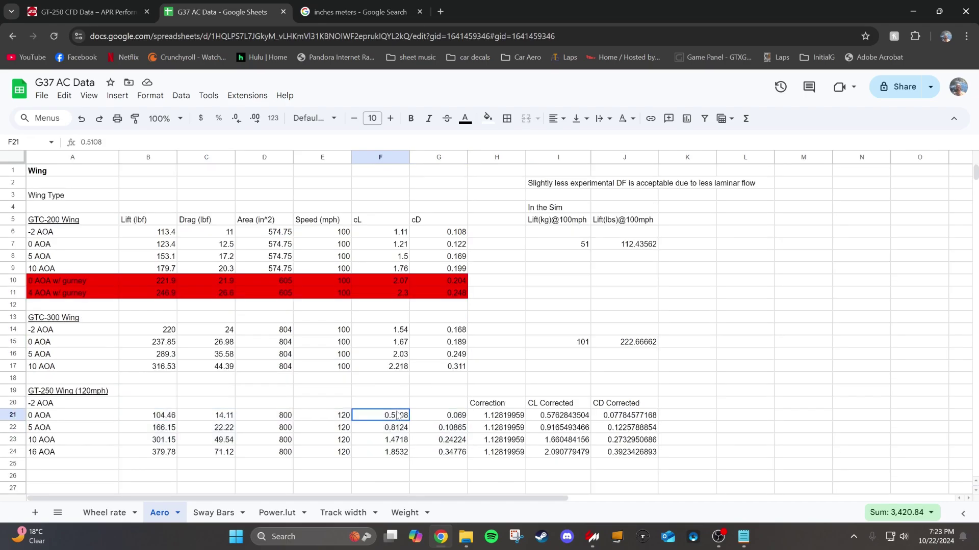
{"action": "left_click_drag", "start_coordinate": [399, 416], "coordinate": [400, 452]}
{"action": "left_click_drag", "start_coordinate": [453, 417], "coordinate": [454, 460]}
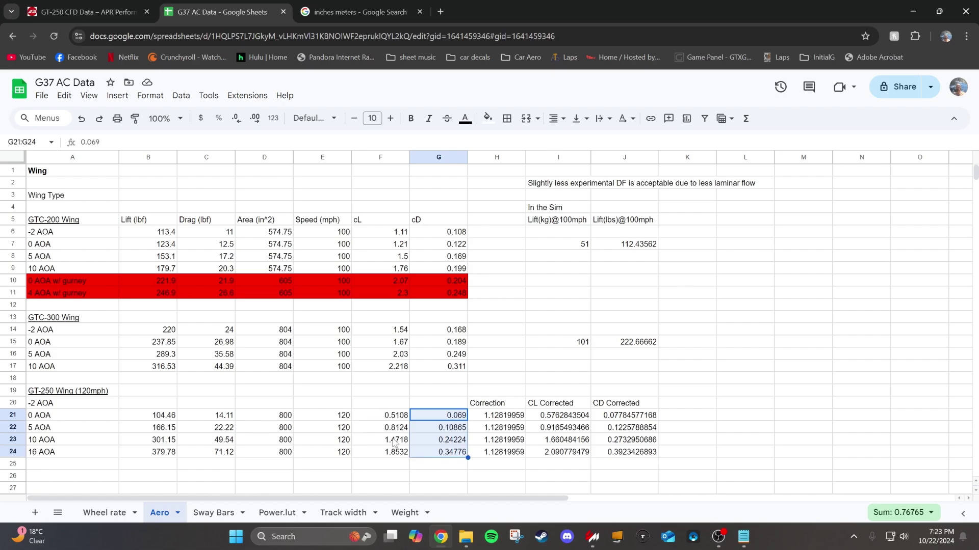
{"action": "left_click", "coordinate": [395, 416]}
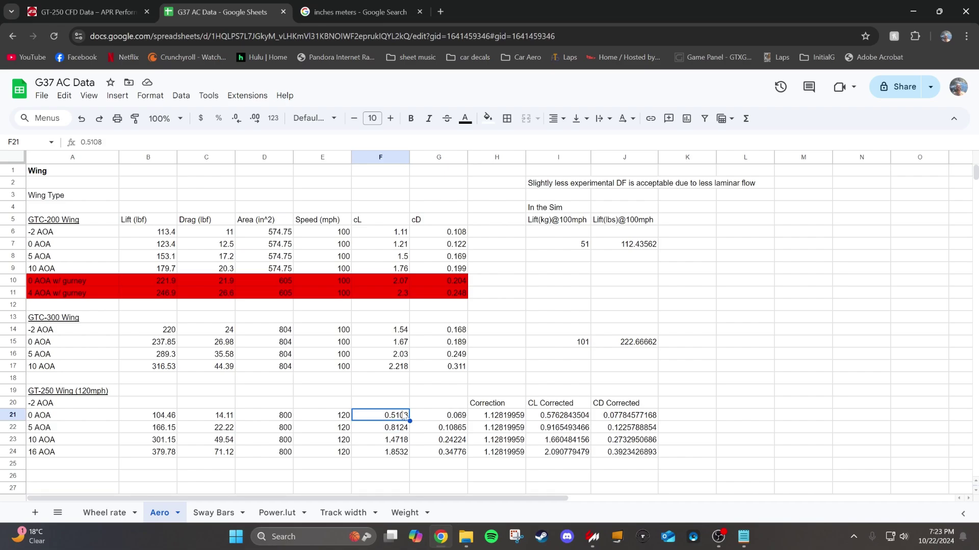
{"action": "key", "text": "ctrl+shift+Down"}
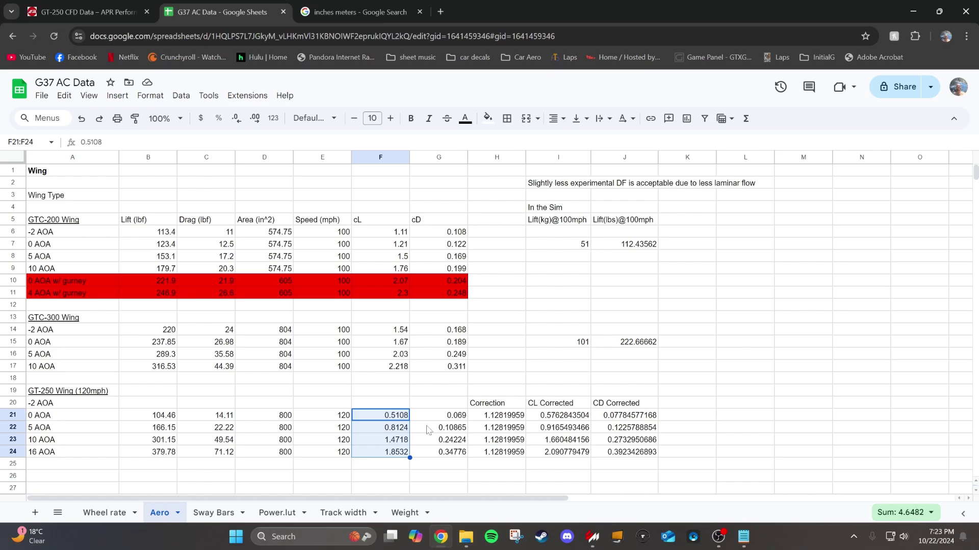
{"action": "left_click", "coordinate": [400, 420]}
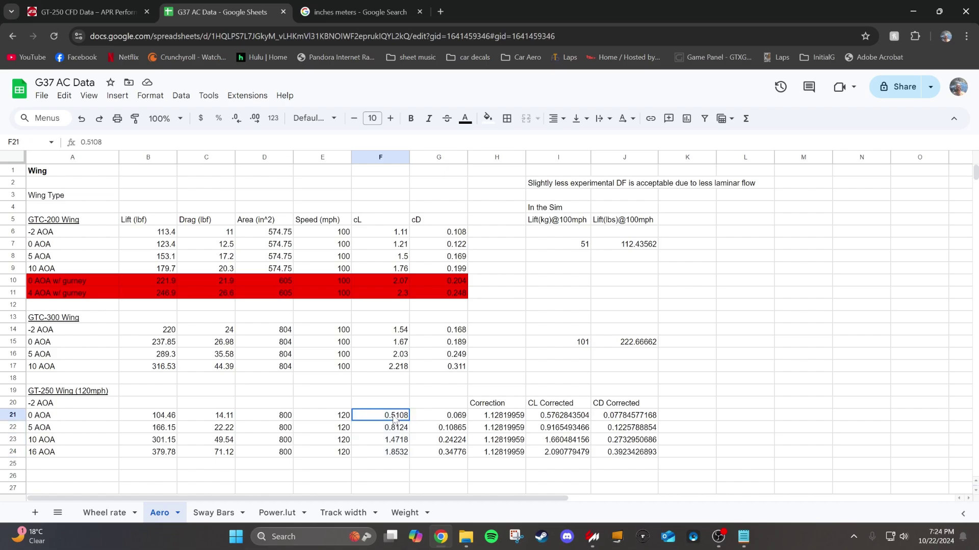
{"action": "left_click_drag", "start_coordinate": [394, 419], "coordinate": [392, 453]}
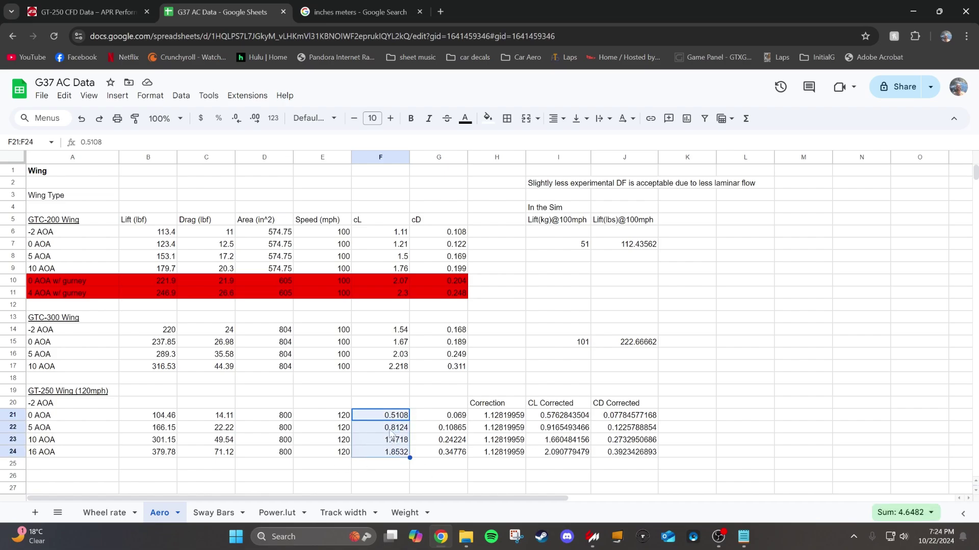
{"action": "left_click_drag", "start_coordinate": [564, 417], "coordinate": [560, 455]}
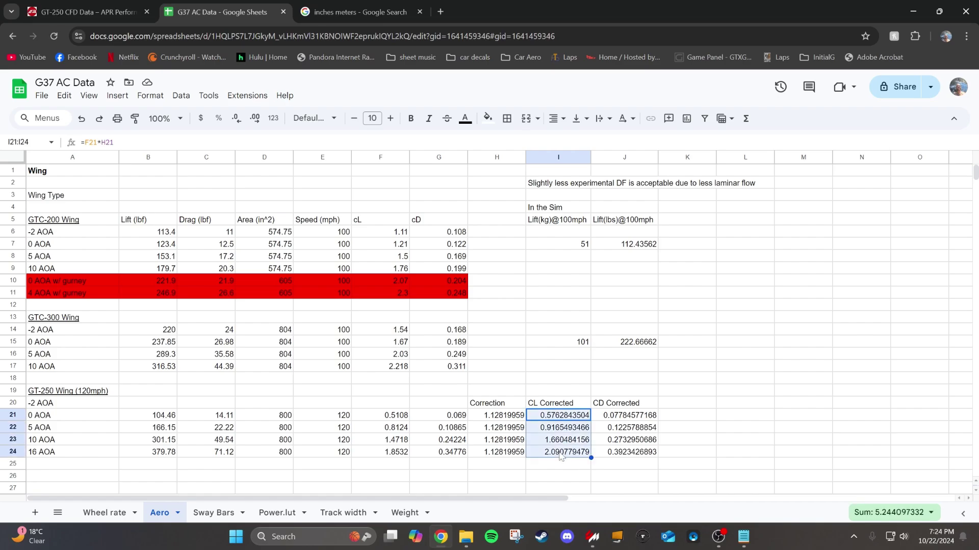
{"action": "left_click_drag", "start_coordinate": [449, 416], "coordinate": [446, 447]}
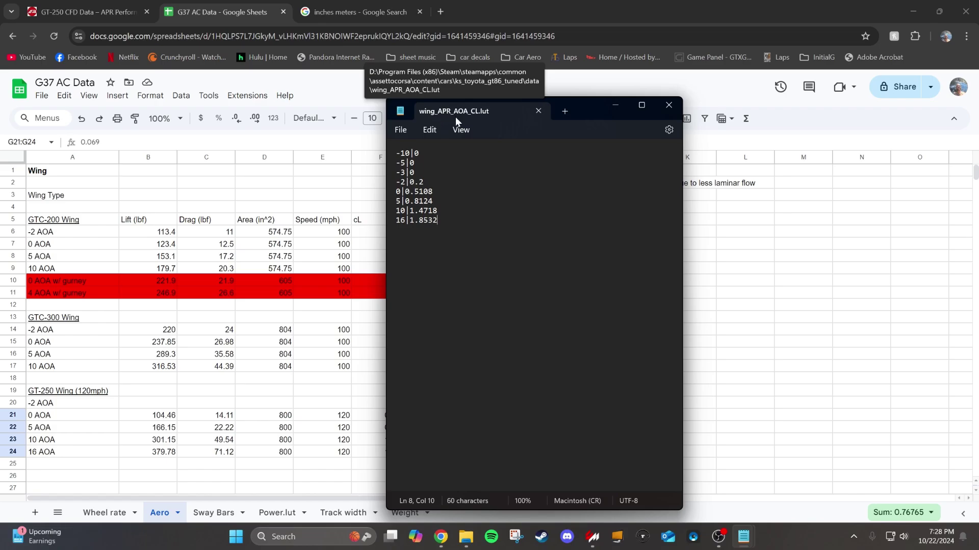
- Check the wing_APR_AOA_CL.lut lift values for -10, -2 and 0 degrees against the sheet
{"action": "left_click_drag", "start_coordinate": [455, 119], "coordinate": [554, 119]}
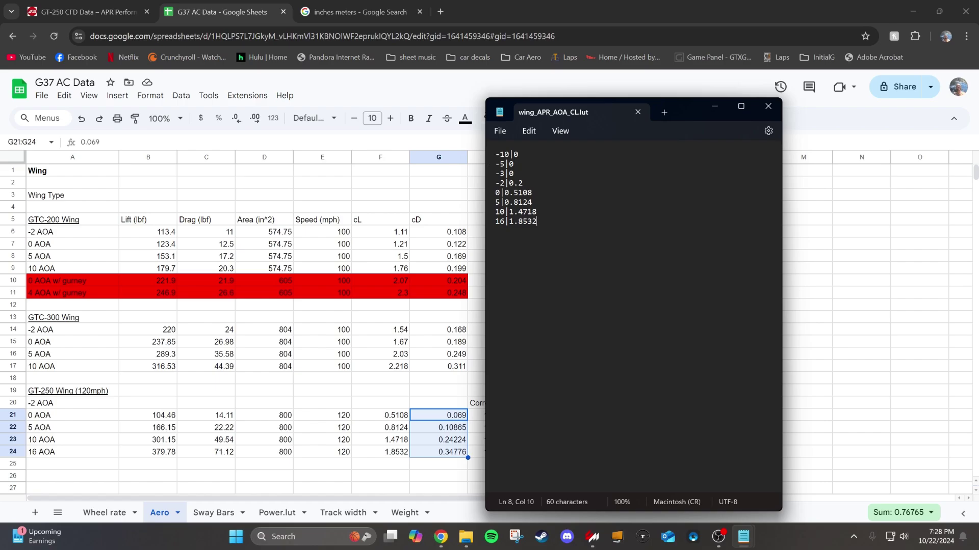
{"action": "double_click", "coordinate": [515, 154]}
{"action": "left_click_drag", "start_coordinate": [682, 108], "coordinate": [668, 365]}
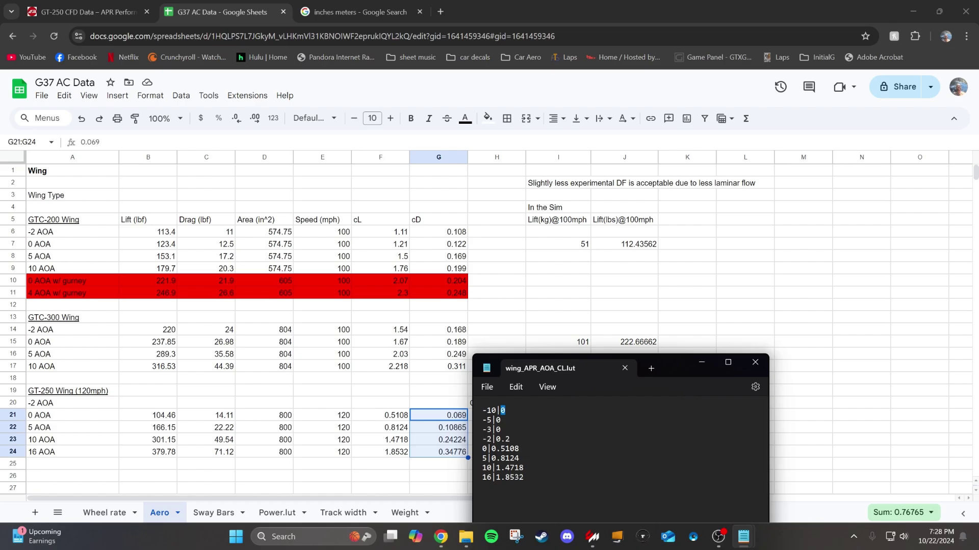
{"action": "key", "text": "Down"}
{"action": "key", "text": "Down"}
{"action": "key", "text": "Down"}
{"action": "key", "text": "End"}
{"action": "key", "text": "shift+Left"}
{"action": "key", "text": "shift+Left"}
{"action": "key", "text": "shift+Left"}
{"action": "left_click_drag", "start_coordinate": [674, 366], "coordinate": [681, 308]}
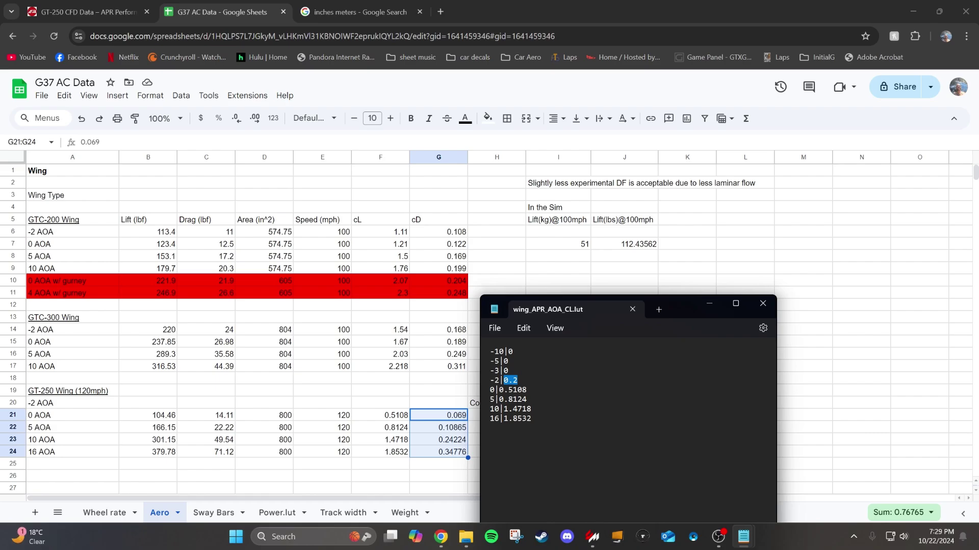
{"action": "double_click", "coordinate": [523, 390]}
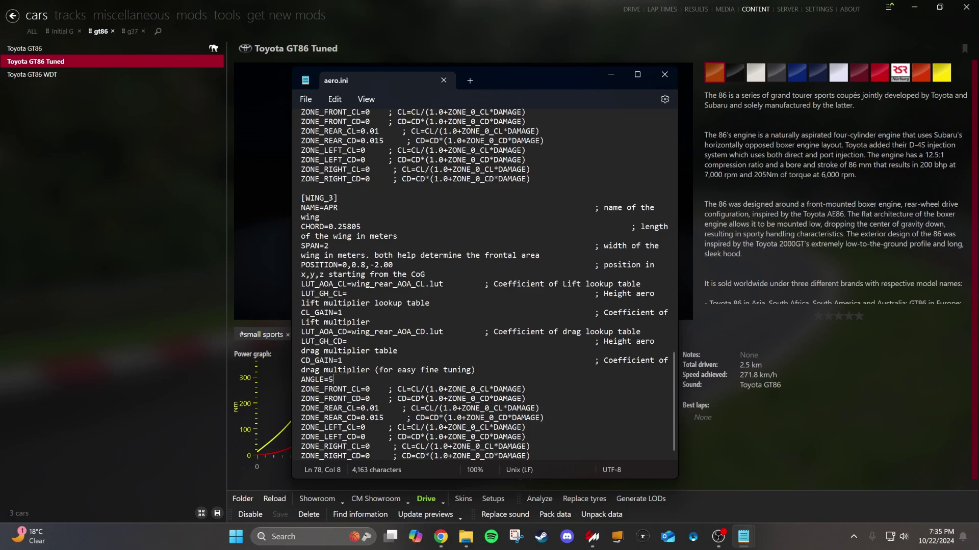
- Change 'rear' to 'APR' in the [WING_3] LUT_AOA_CD and LUT_AOA_CL file names
{"action": "left_click_drag", "start_coordinate": [443, 332], "coordinate": [350, 333]}
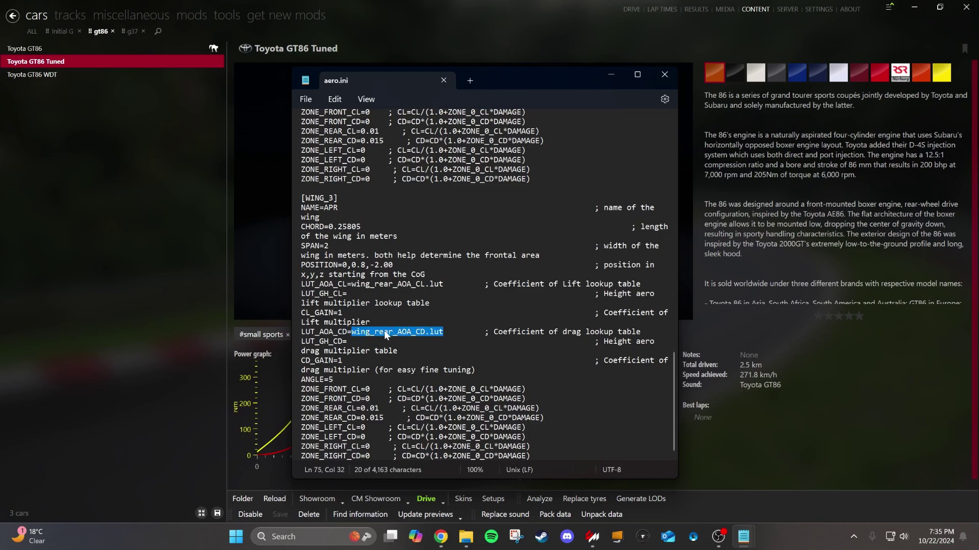
{"action": "left_click", "coordinate": [386, 334]}
{"action": "double_click", "coordinate": [377, 331]}
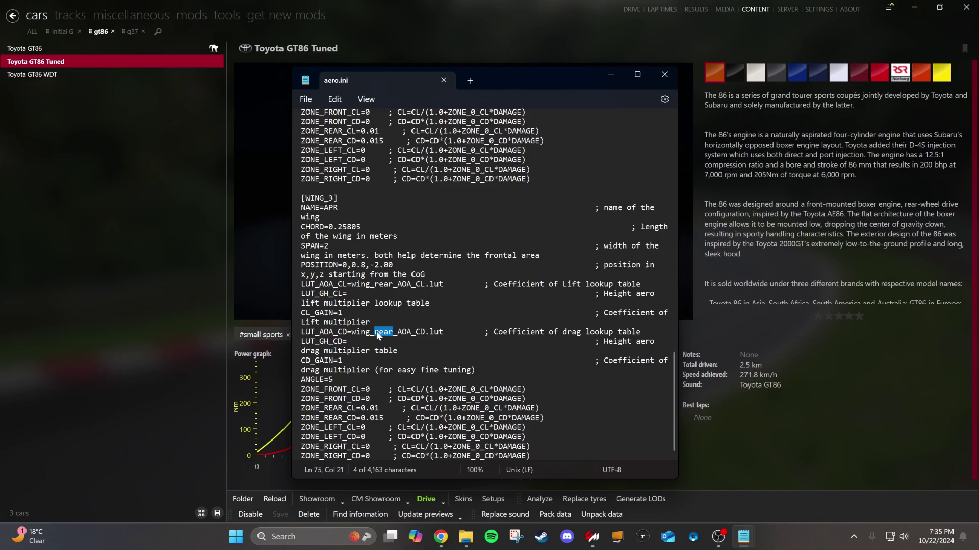
{"action": "type", "text": "APR"}
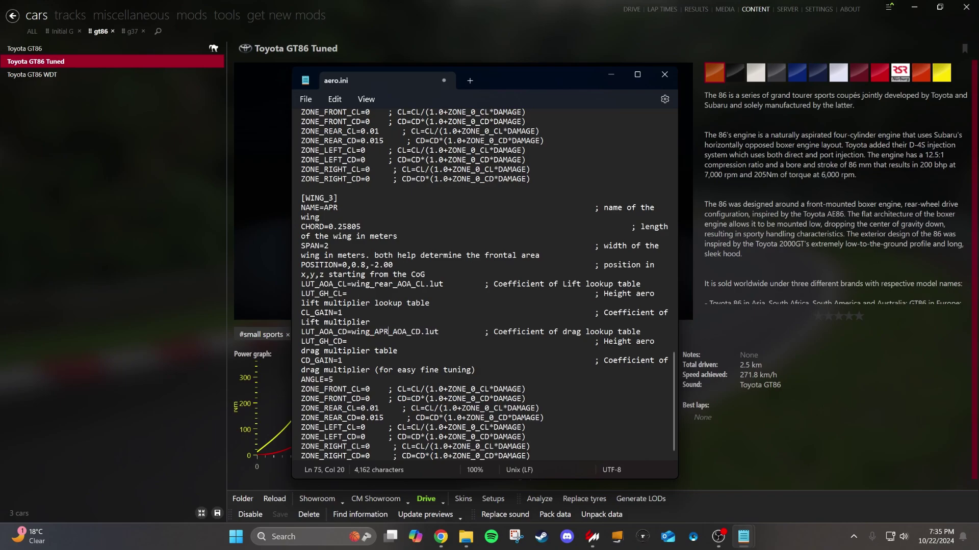
{"action": "double_click", "coordinate": [375, 284]}
{"action": "type", "text": "APR"}
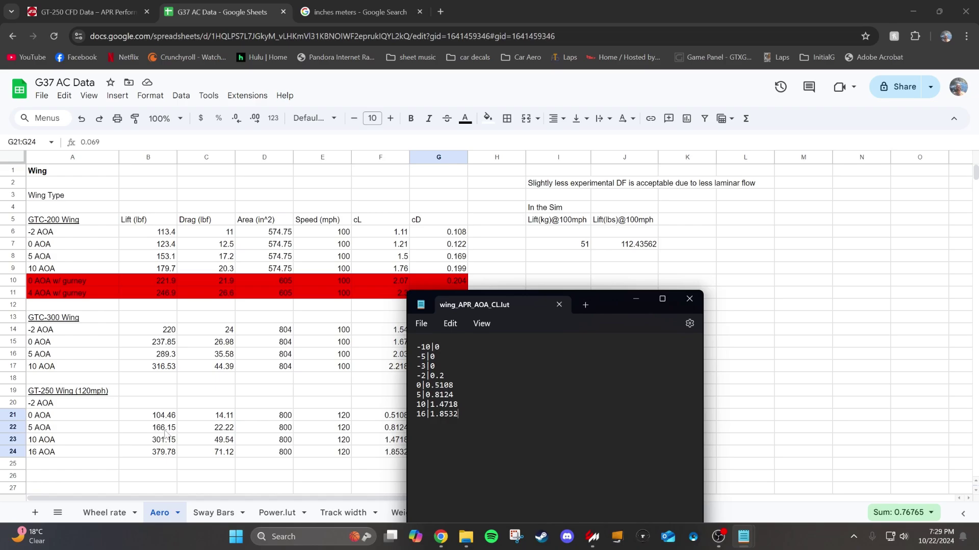
- Search 'lb to kg' in a new Chrome tab and enter 166.15 pounds in the converter
{"action": "key", "text": "ctrl+t"}
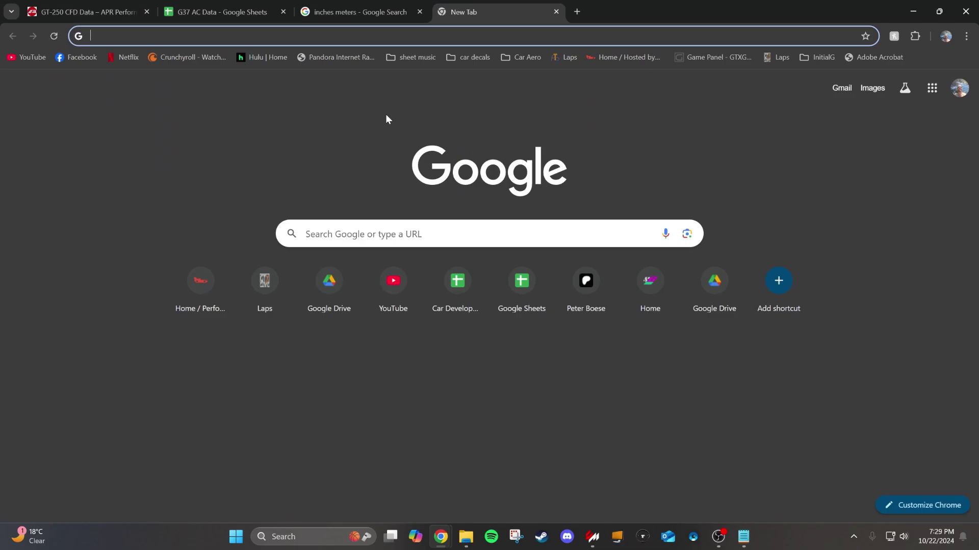
{"action": "type", "text": "lb to kg"}
{"action": "key", "text": "Return"}
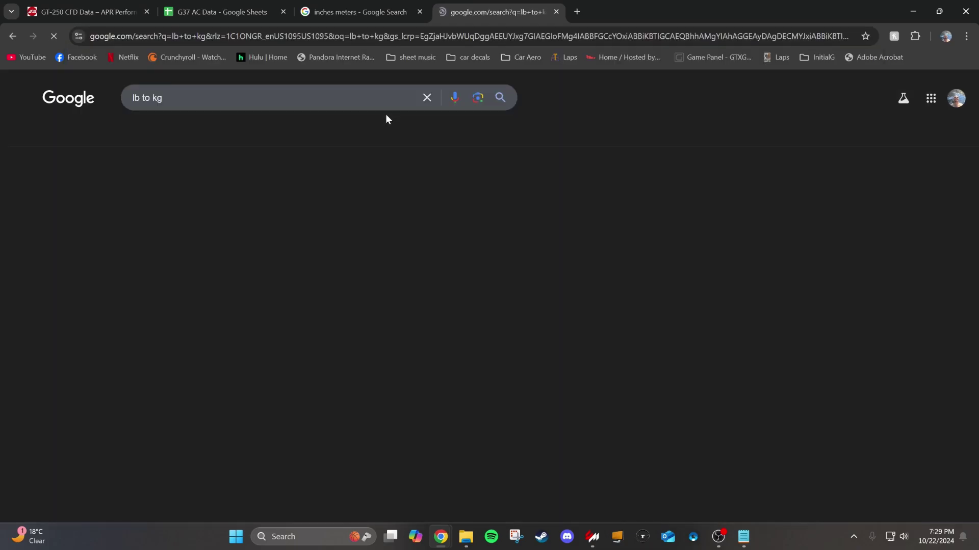
{"action": "left_click", "coordinate": [216, 216]}
{"action": "type", "text": "66"}
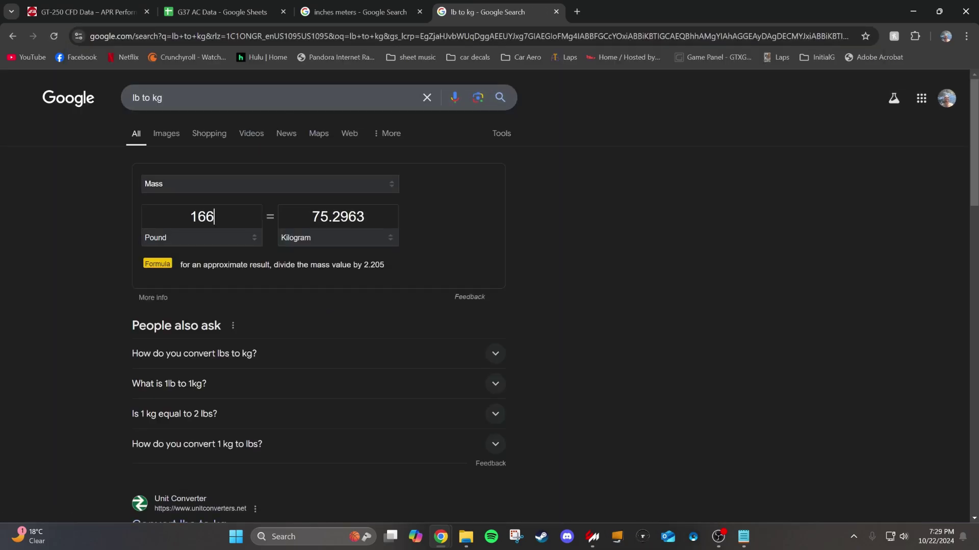
{"action": "type", "text": ".15"}
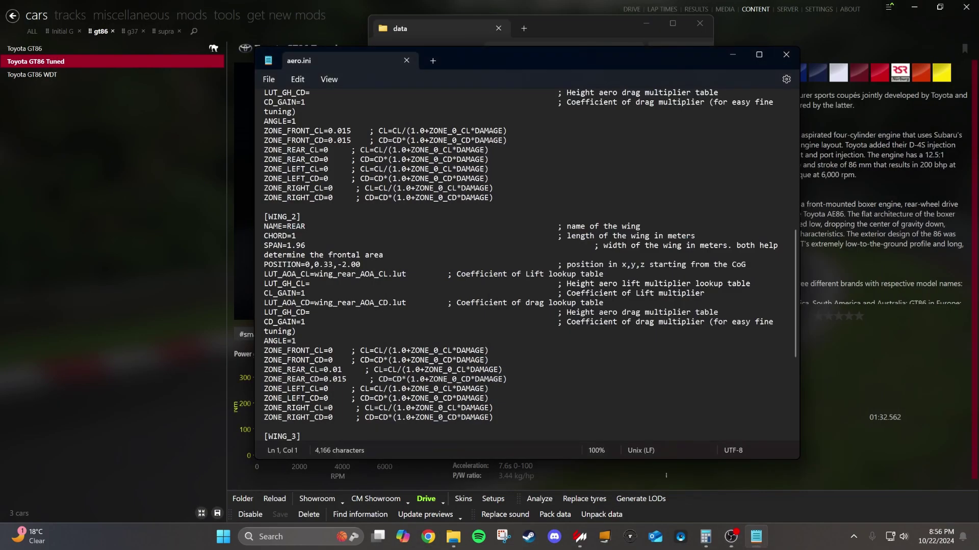
- Set CD_GAIN and CL_GAIN under the rear [WING_2] section to 0
{"action": "scroll", "coordinate": [530, 265], "scroll_direction": "down", "scroll_amount": 2}
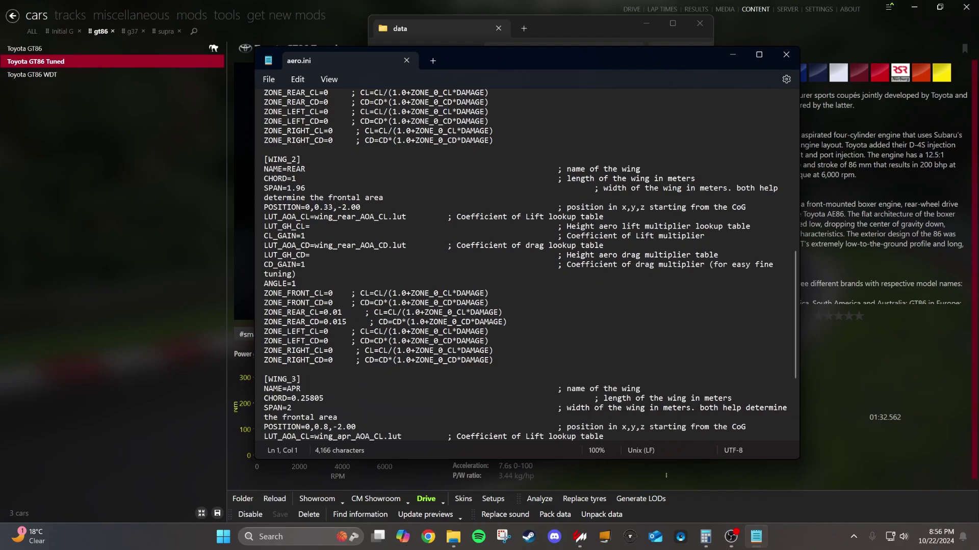
{"action": "scroll", "coordinate": [530, 265], "scroll_direction": "up", "scroll_amount": 1}
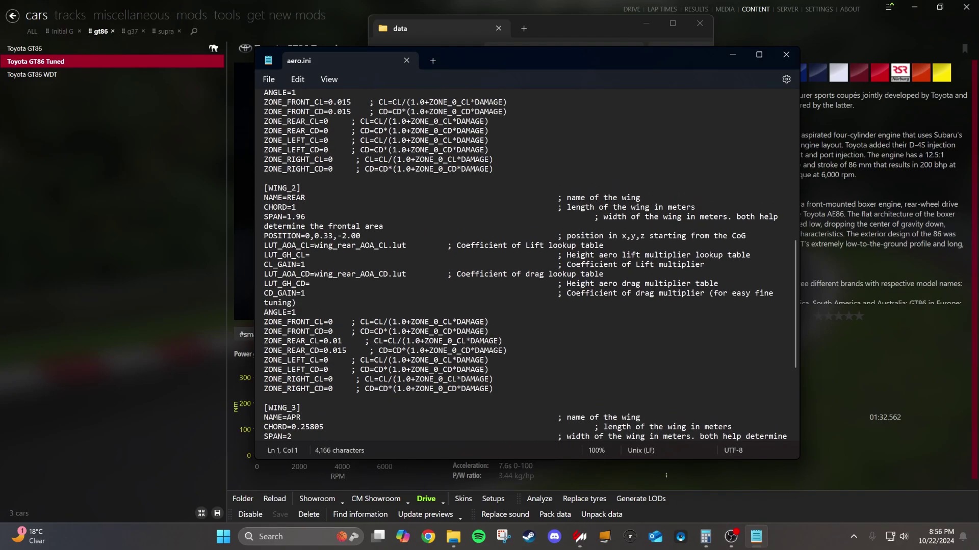
{"action": "double_click", "coordinate": [302, 294]}
{"action": "type", "text": "0"}
{"action": "double_click", "coordinate": [302, 264]}
{"action": "type", "text": "0"}
{"action": "scroll", "coordinate": [302, 264], "scroll_direction": "up", "scroll_amount": 4}
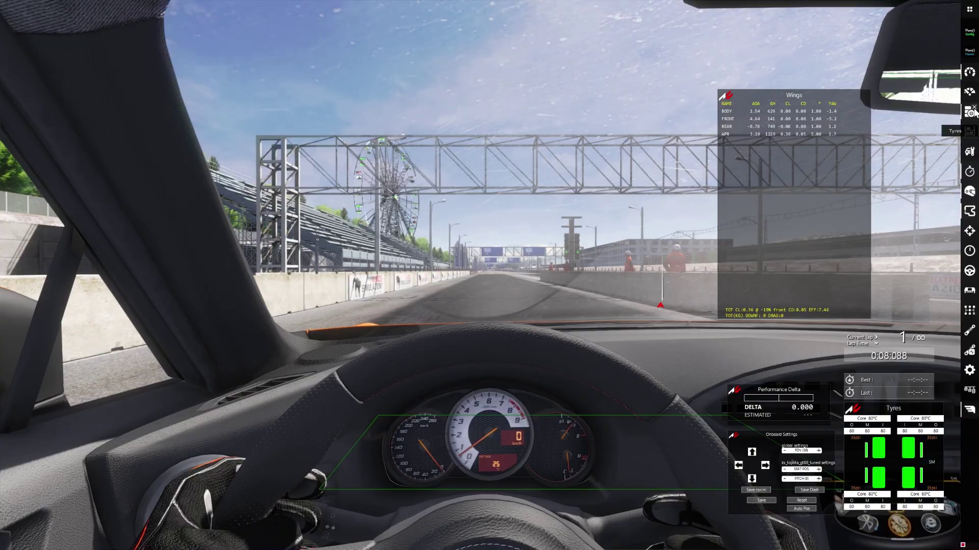
- Place the Essentials readout above the dashboard and drive the GT86 down the straight past 120 mph
{"action": "left_click", "coordinate": [970, 131]}
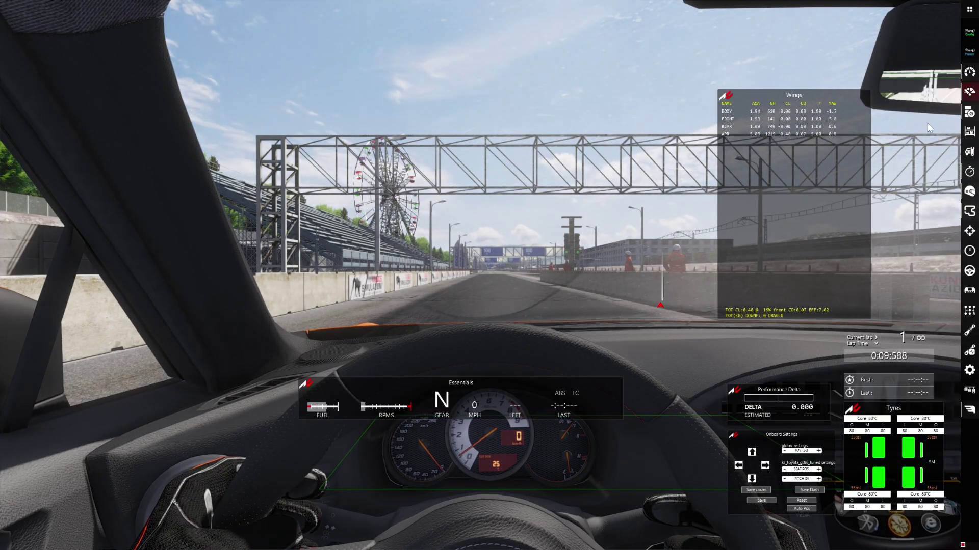
{"action": "left_click_drag", "start_coordinate": [504, 393], "coordinate": [516, 377]}
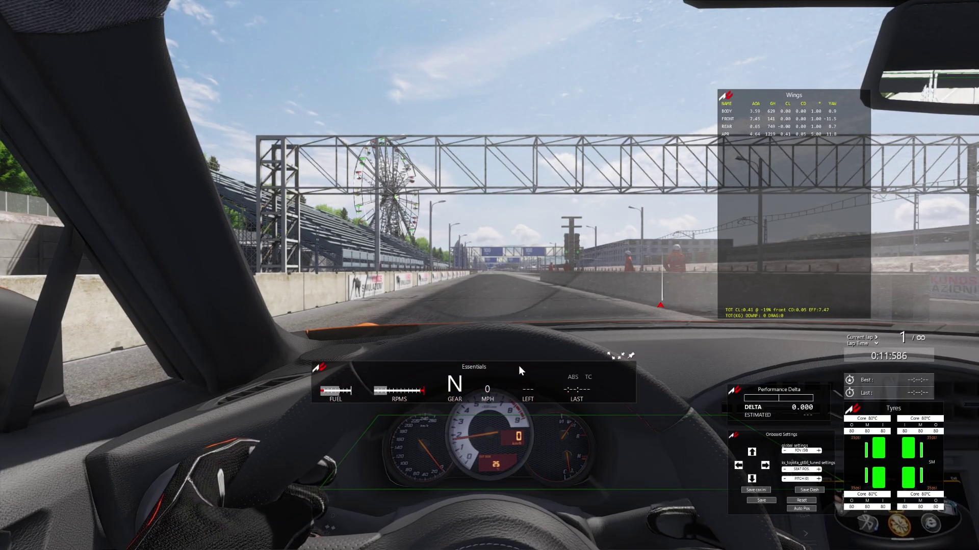
{"action": "key", "text": "Up"}
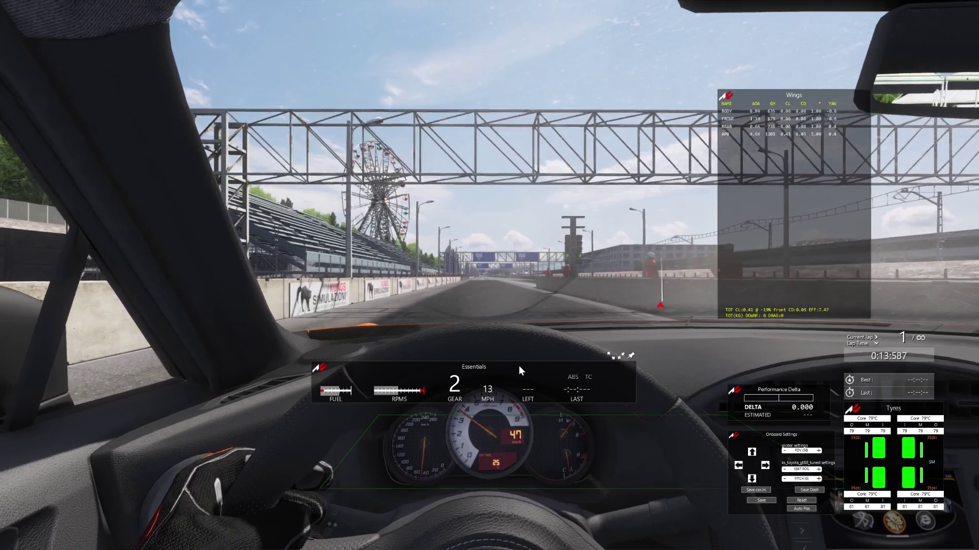
{"action": "key", "text": "Up"}
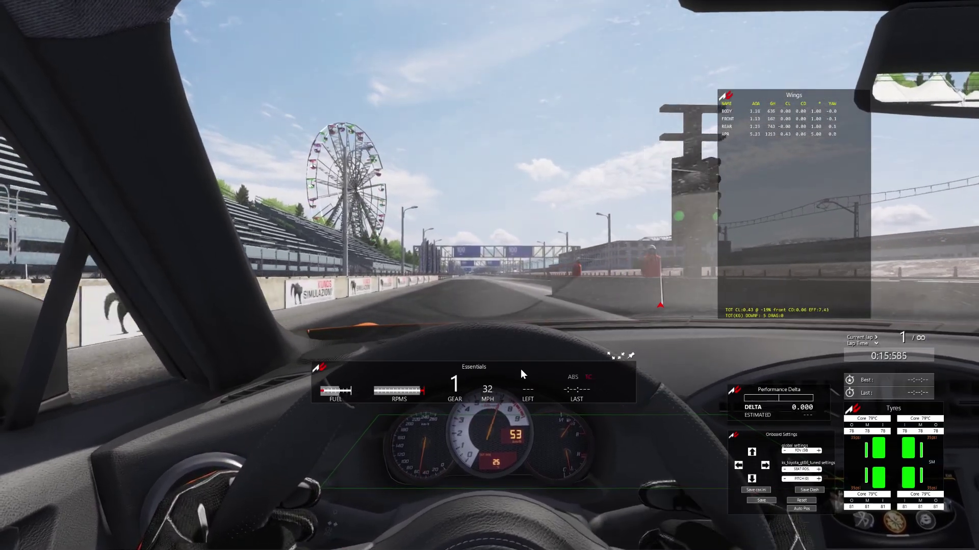
{"action": "key", "text": "Up"}
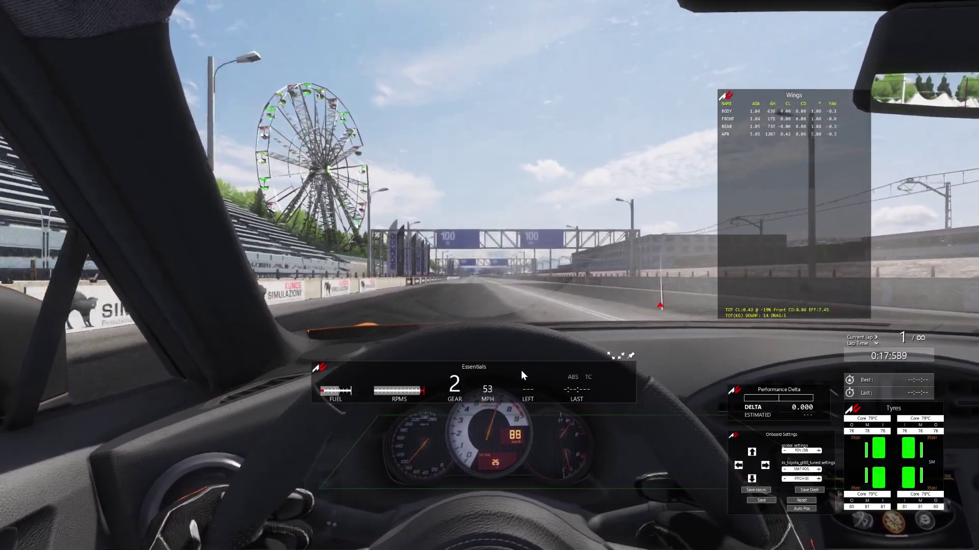
{"action": "key", "text": "Up"}
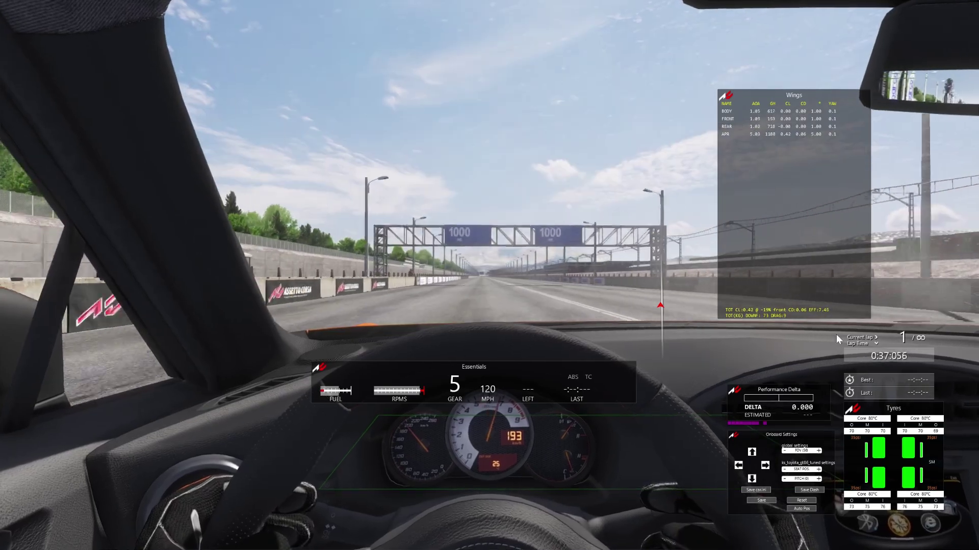
{"action": "key", "text": "Up"}
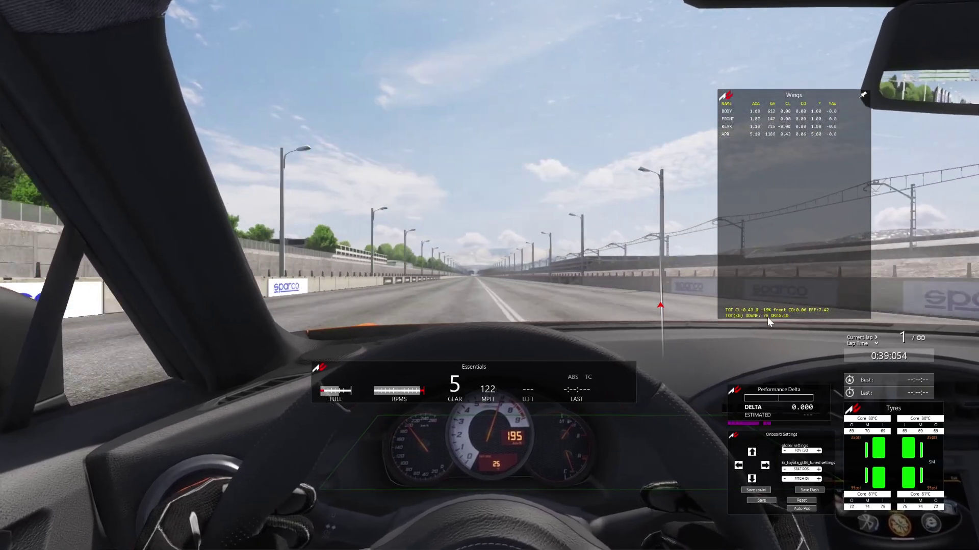
{"action": "key", "text": "Up"}
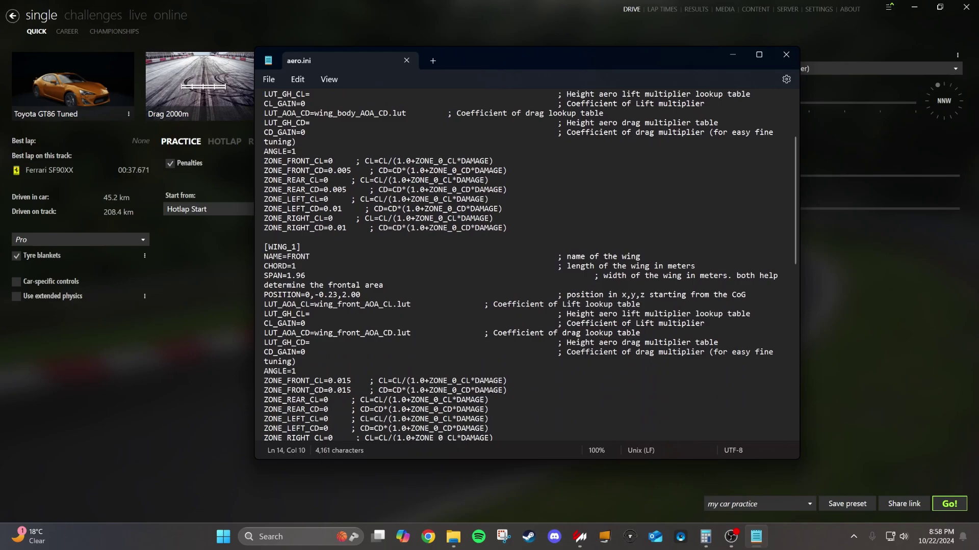
- Check the APR wing's CL_GAIN=1 and CD_GAIN=1 lines under [WING_3], then return to the data folder
{"action": "scroll", "coordinate": [525, 265], "scroll_direction": "down", "scroll_amount": 16}
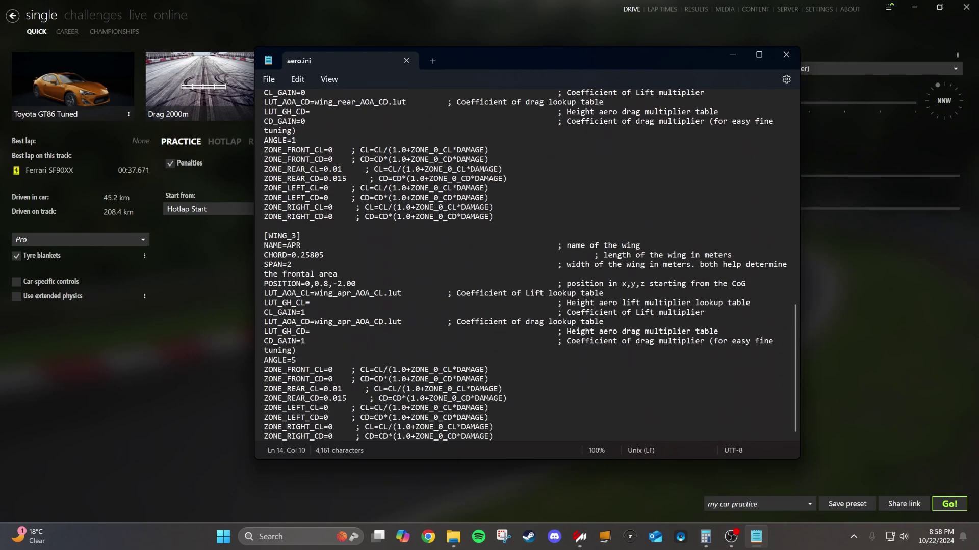
{"action": "left_click", "coordinate": [305, 312]}
{"action": "left_click", "coordinate": [306, 341]}
{"action": "key", "text": "alt+Tab"}
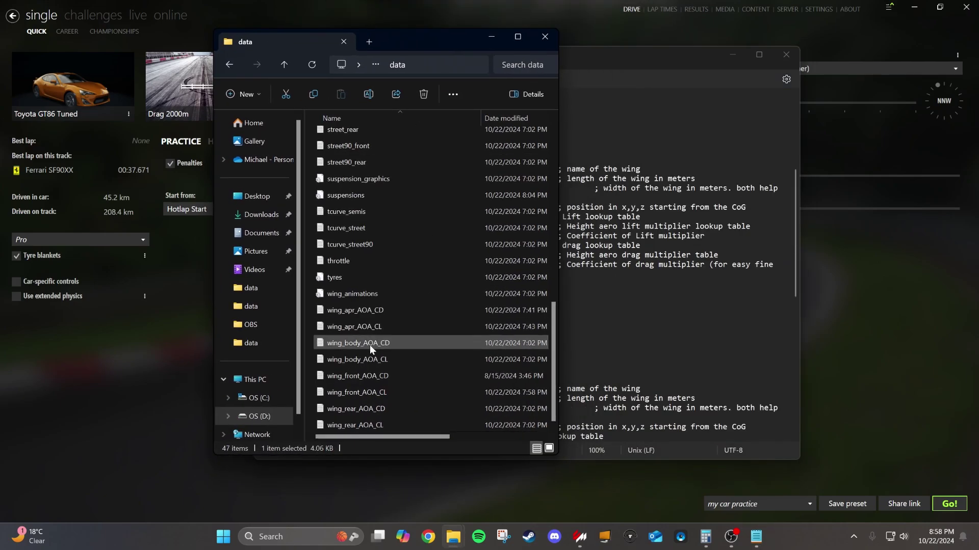
- Open wing_front_AOA_CL.lut and select its ten lines, from -10|-0.40 to 12|0.30
{"action": "double_click", "coordinate": [387, 393]}
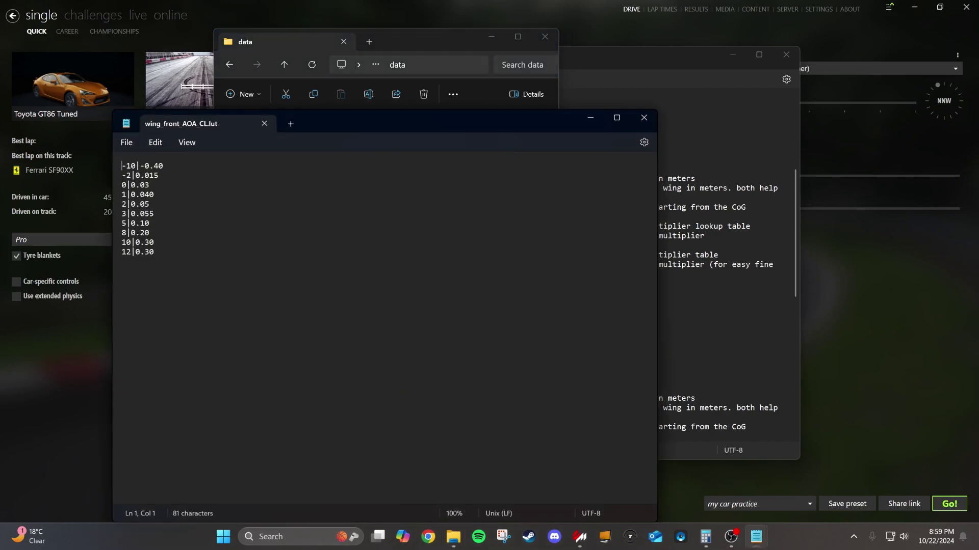
{"action": "left_click_drag", "start_coordinate": [155, 252], "coordinate": [121, 167]}
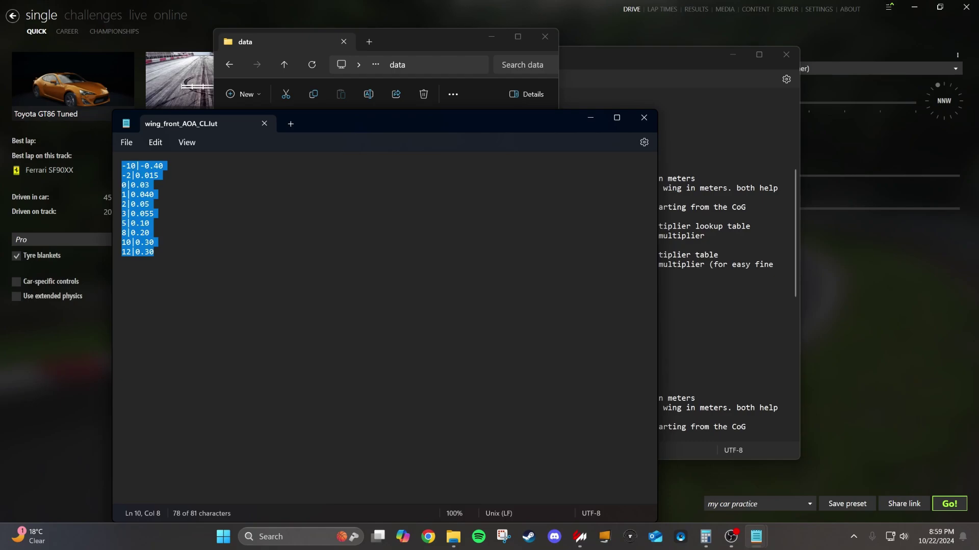
{"action": "left_click_drag", "start_coordinate": [155, 251], "coordinate": [121, 166]}
- Back in aero.ini, set the front wing's CL_GAIN and CD_GAIN to 1
{"action": "key", "text": "ctrl+w"}
{"action": "double_click", "coordinate": [303, 264]}
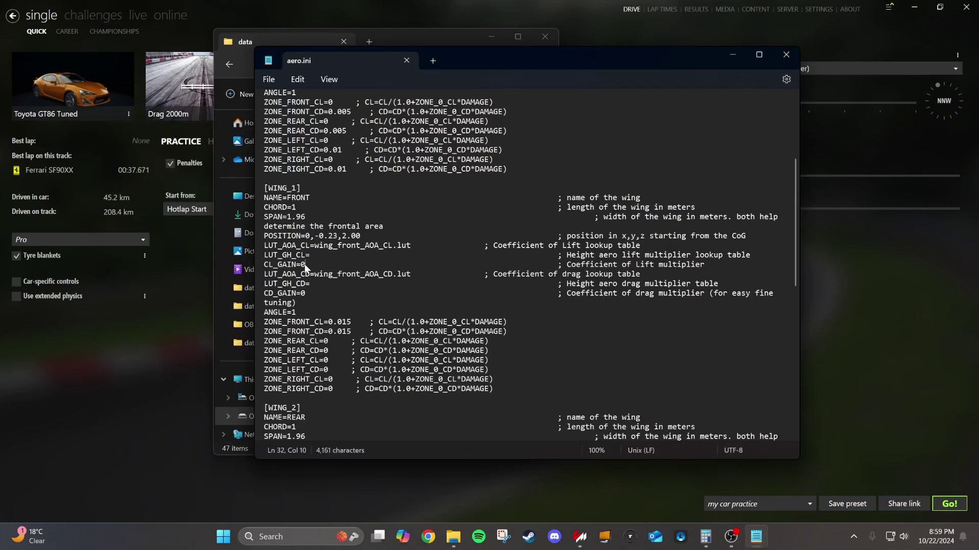
{"action": "type", "text": "1"}
{"action": "key", "text": "Down"}
{"action": "key", "text": "Down"}
{"action": "key", "text": "Down"}
{"action": "key", "text": "BackSpace"}
{"action": "type", "text": "1"}
- Raise the front wing's CL_GAIN to 4.5 and save aero.ini
{"action": "scroll", "coordinate": [520, 265], "scroll_direction": "up", "scroll_amount": 5}
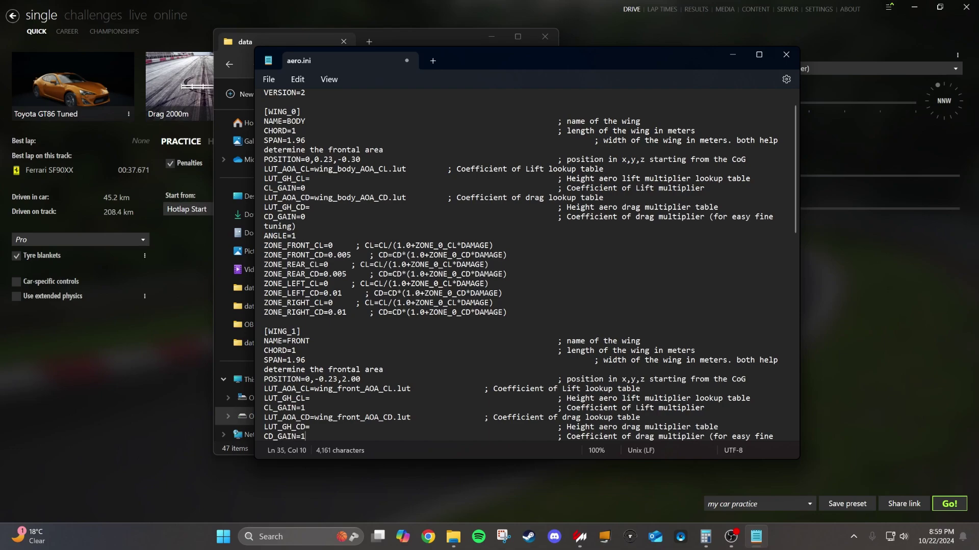
{"action": "scroll", "coordinate": [301, 218], "scroll_direction": "down", "scroll_amount": 5}
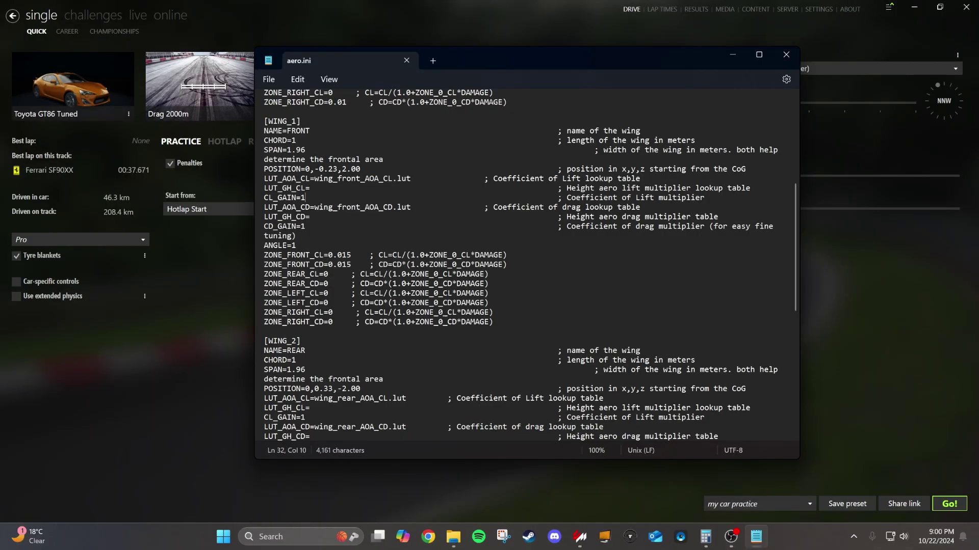
{"action": "scroll", "coordinate": [521, 265], "scroll_direction": "up", "scroll_amount": 1}
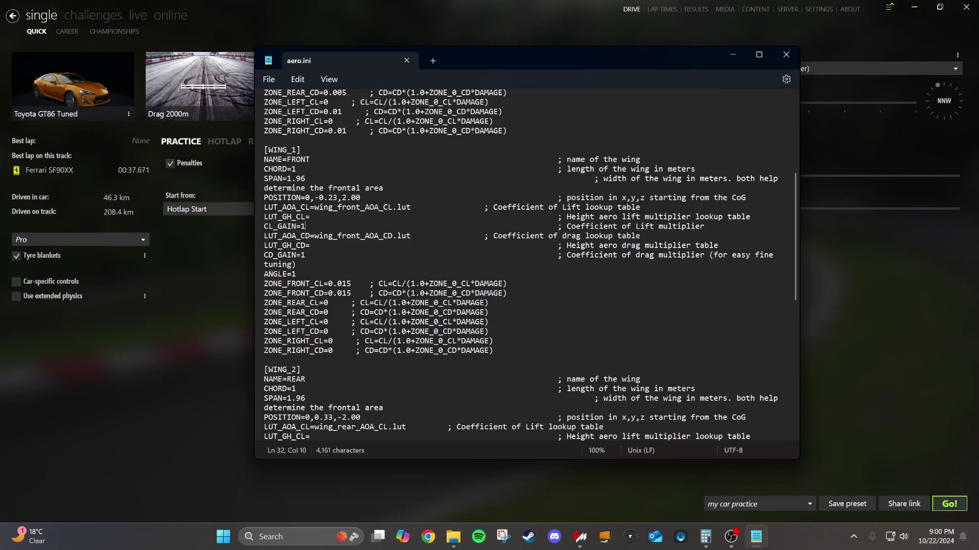
{"action": "double_click", "coordinate": [302, 227]}
{"action": "type", "text": "4.5"}
{"action": "left_click", "coordinate": [268, 79]}
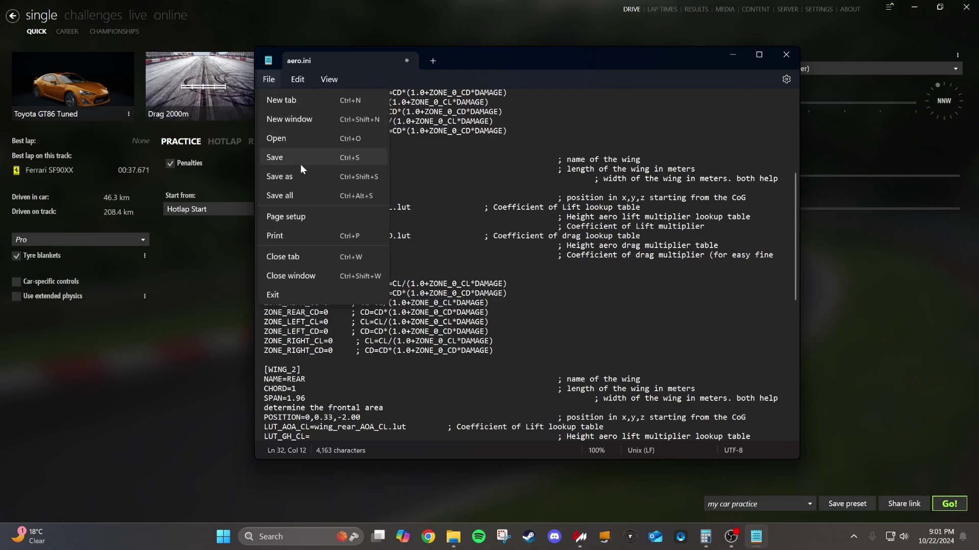
{"action": "left_click", "coordinate": [301, 158]}
{"action": "left_click", "coordinate": [773, 9]}
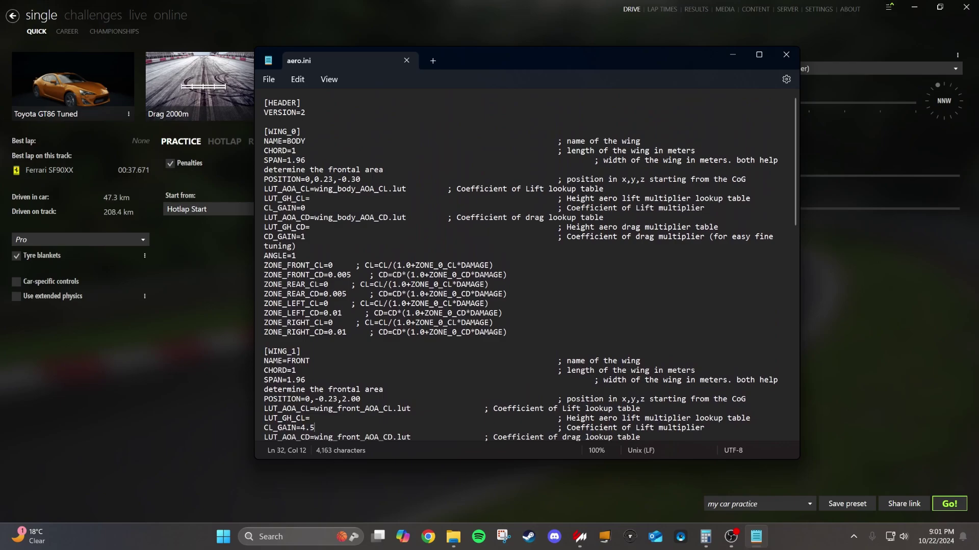
- Change the body's [WING_0] CD_GAIN from 1 to 0.95
{"action": "double_click", "coordinate": [303, 237]}
{"action": "type", "text": "0.95"}
{"action": "scroll", "coordinate": [525, 265], "scroll_direction": "down", "scroll_amount": 15}
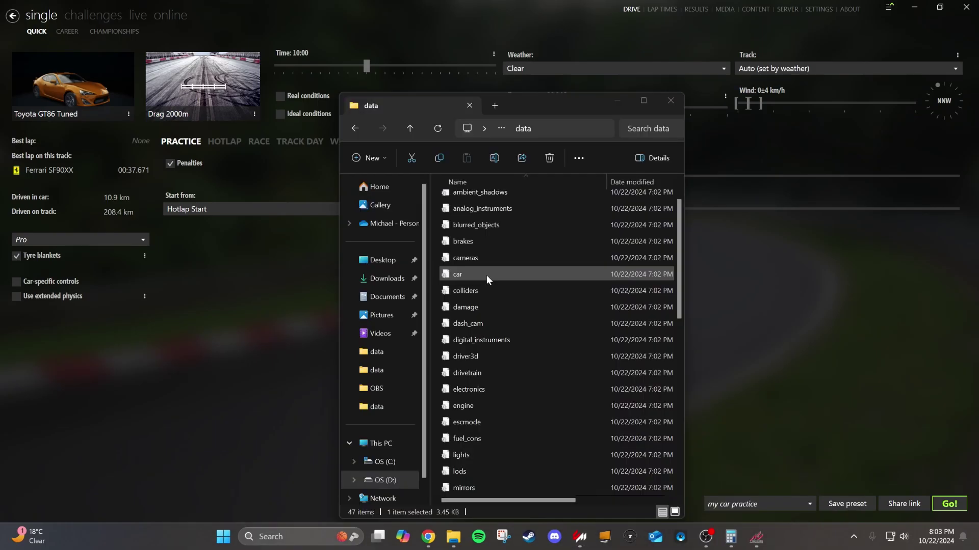
- Edit TOTALMASS in car.ini from 1240 to 1200, then save and close the file
{"action": "double_click", "coordinate": [487, 275]}
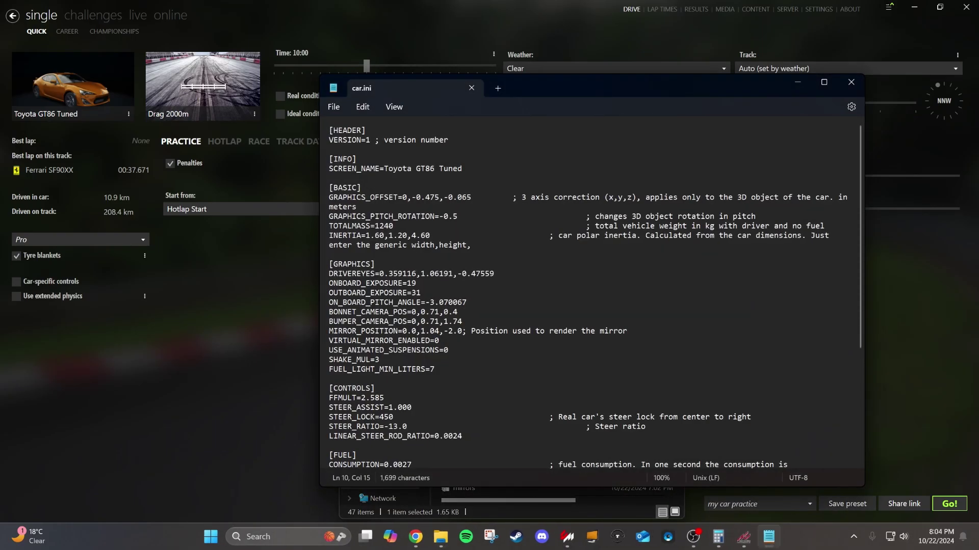
{"action": "key", "text": "shift+Left"}
{"action": "key", "text": "shift+Left"}
{"action": "type", "text": "00"}
{"action": "left_click", "coordinate": [334, 106]}
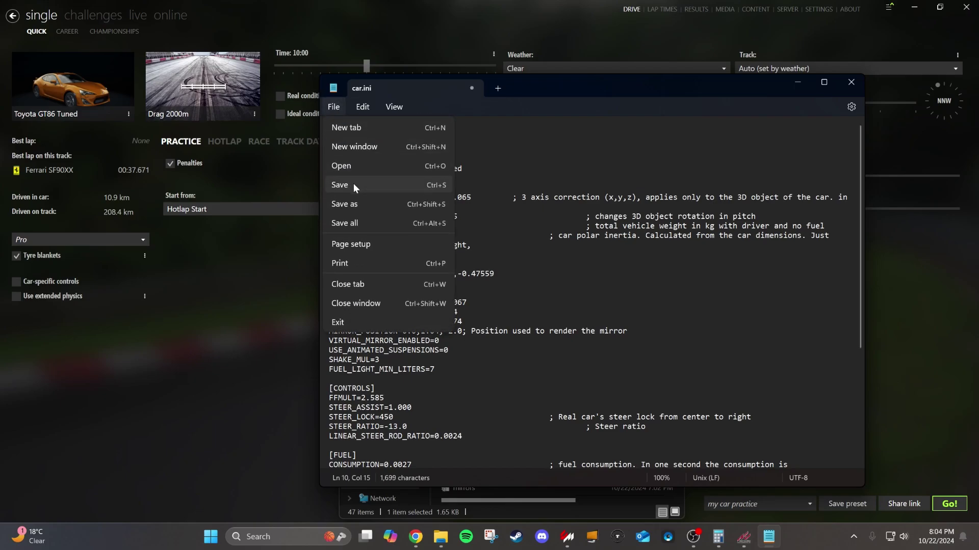
{"action": "left_click", "coordinate": [353, 184]}
{"action": "left_click", "coordinate": [851, 82]}
- Open suspensions.ini to check its CG_LOCATION line, then close it
{"action": "scroll", "coordinate": [611, 311], "scroll_direction": "down", "scroll_amount": 5}
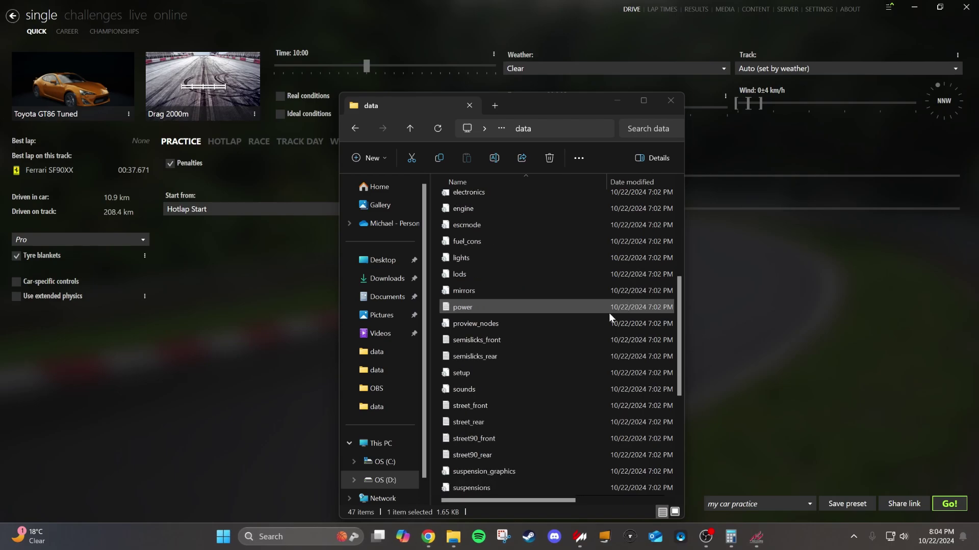
{"action": "double_click", "coordinate": [488, 440]}
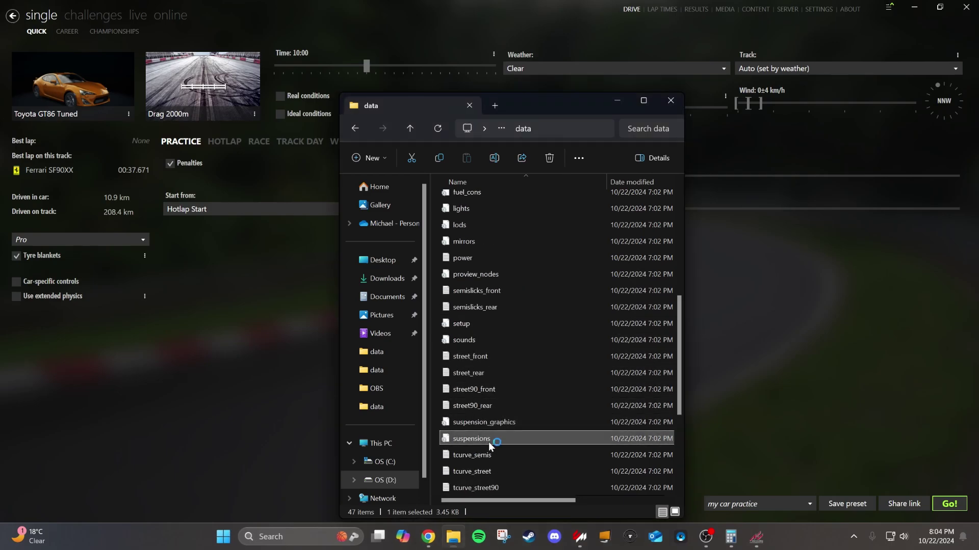
{"action": "left_click", "coordinate": [403, 178]}
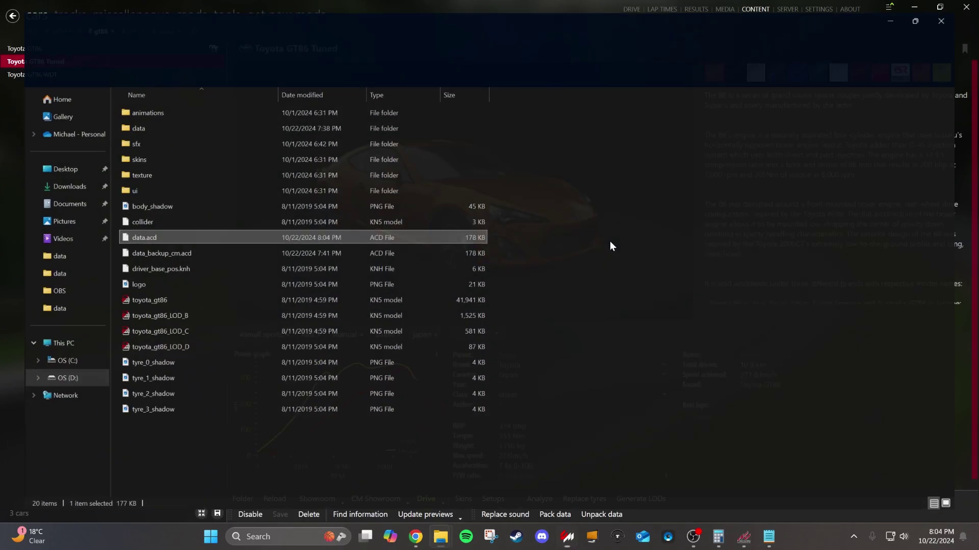
{"action": "left_click", "coordinate": [965, 8]}
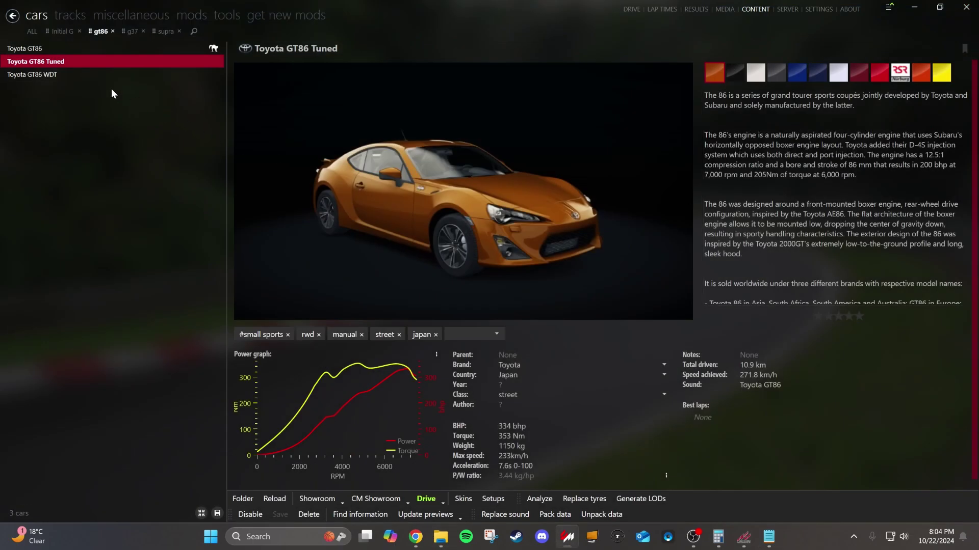
- Select the stock Toyota GT86 in Content Manager's car list
{"action": "mouse_move", "coordinate": [60, 70]}
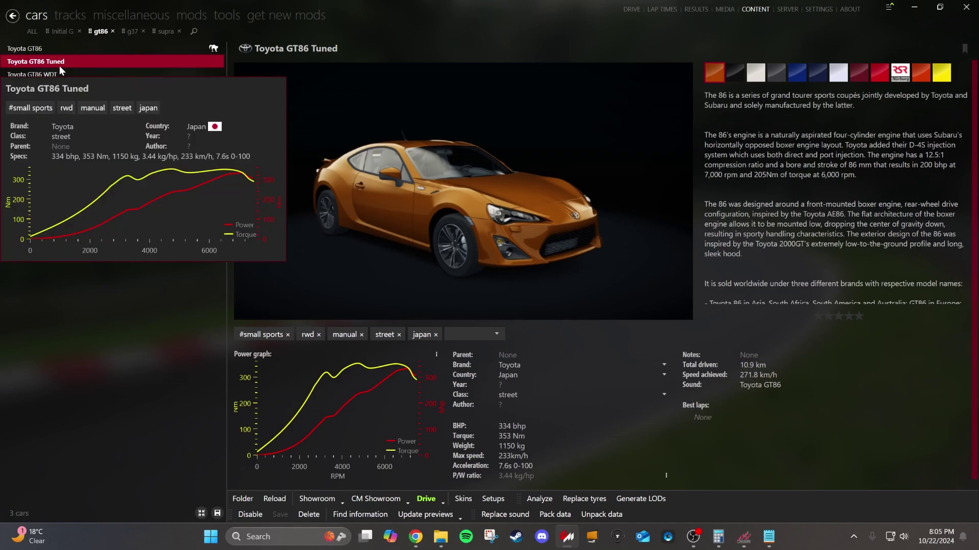
{"action": "left_click", "coordinate": [55, 49]}
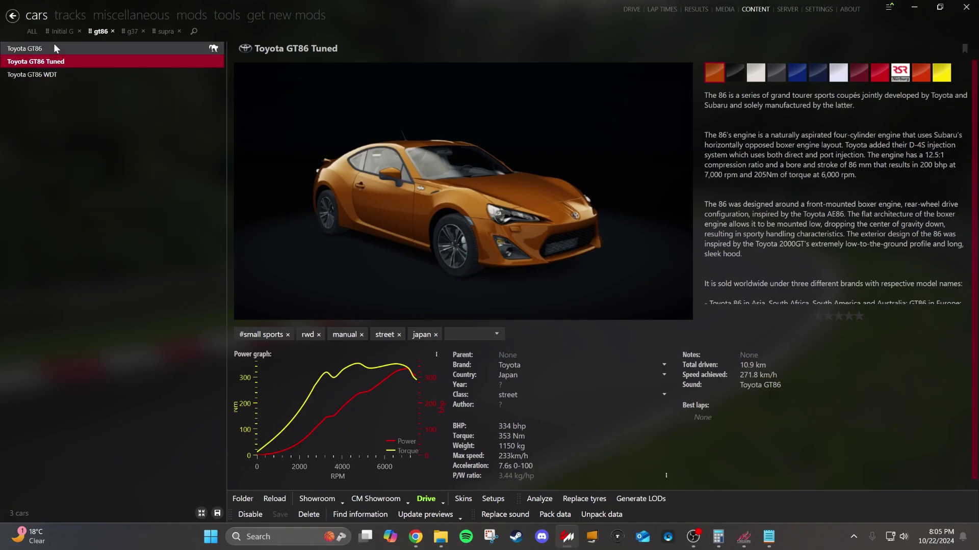